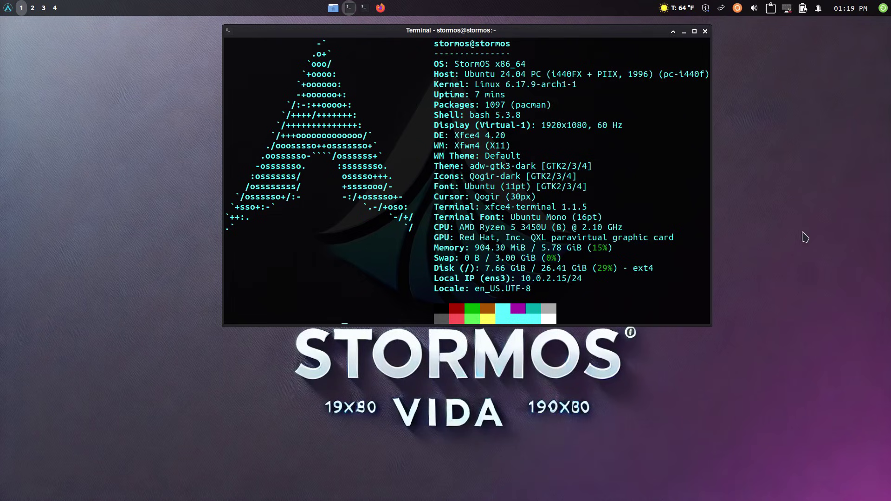
- Unfocus the terminal and switch to workspace 2, where the Storm OS website is open
{"action": "left_click", "coordinate": [806, 244]}
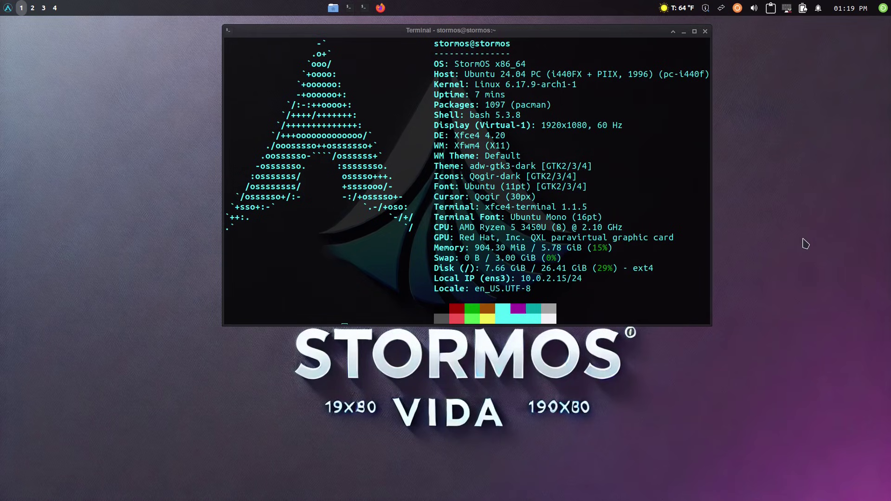
{"action": "key", "text": "ctrl+F2"}
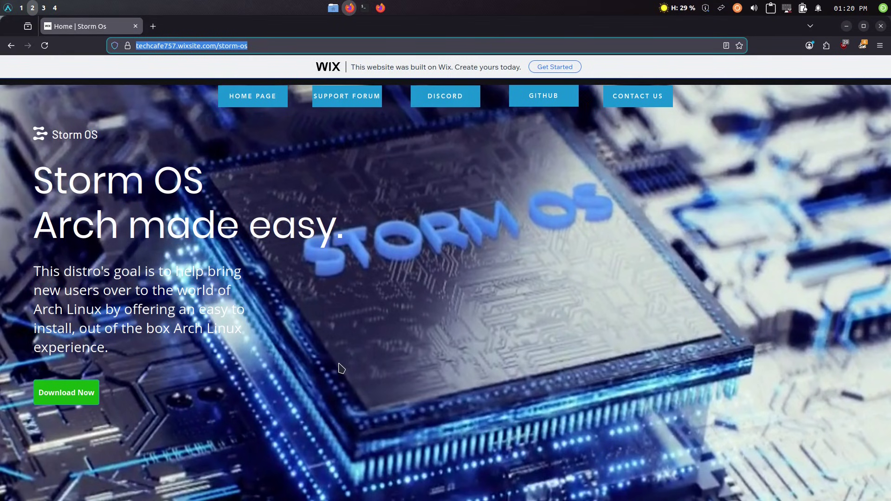
{"action": "left_click", "coordinate": [8, 8]}
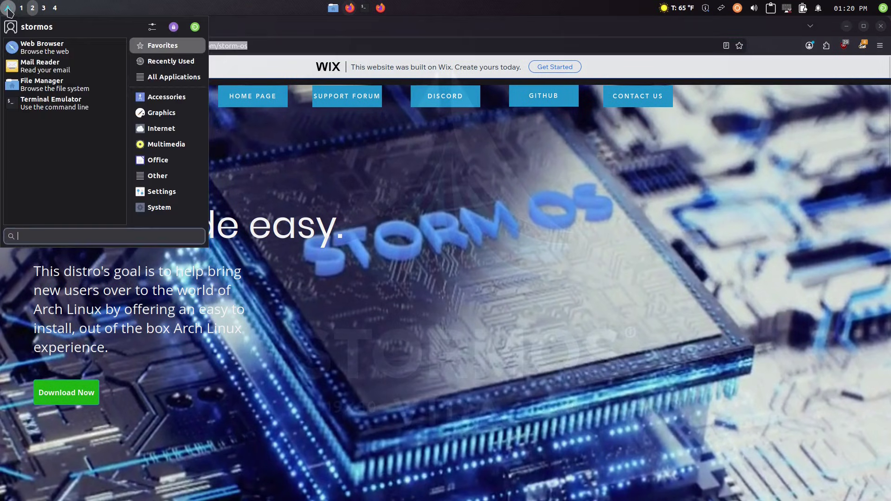
{"action": "left_click", "coordinate": [8, 8]}
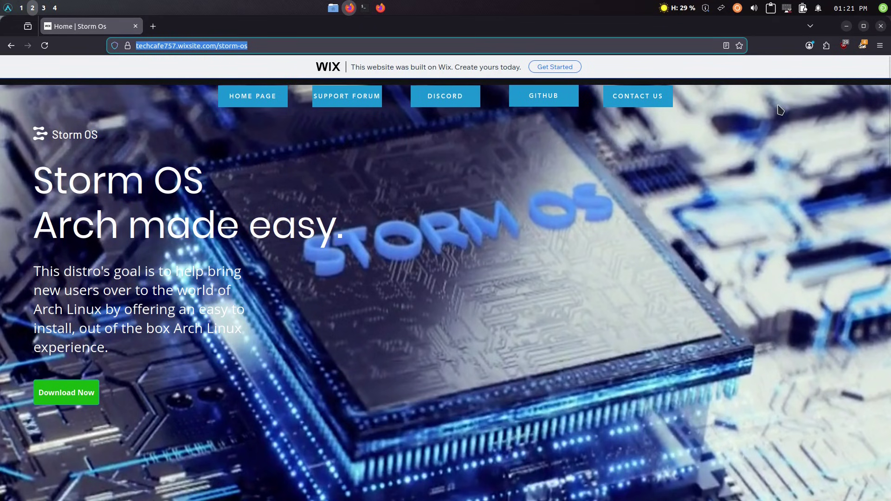
{"action": "mouse_move", "coordinate": [732, 5]}
{"action": "scroll", "coordinate": [659, 310], "scroll_direction": "down", "scroll_amount": 3}
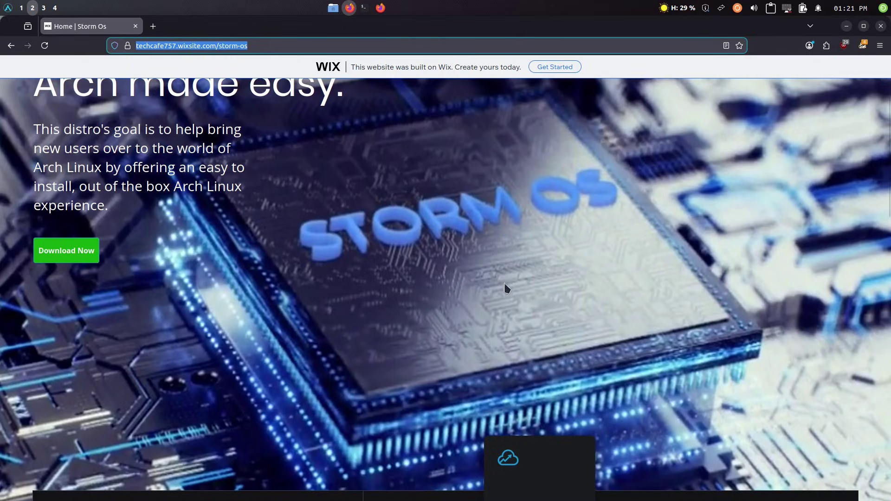
- Scroll the Storm OS page down to The Team section and back up, then return to workspace 1
{"action": "scroll", "coordinate": [547, 285], "scroll_direction": "down", "scroll_amount": 3}
{"action": "scroll", "coordinate": [547, 289], "scroll_direction": "down", "scroll_amount": 5}
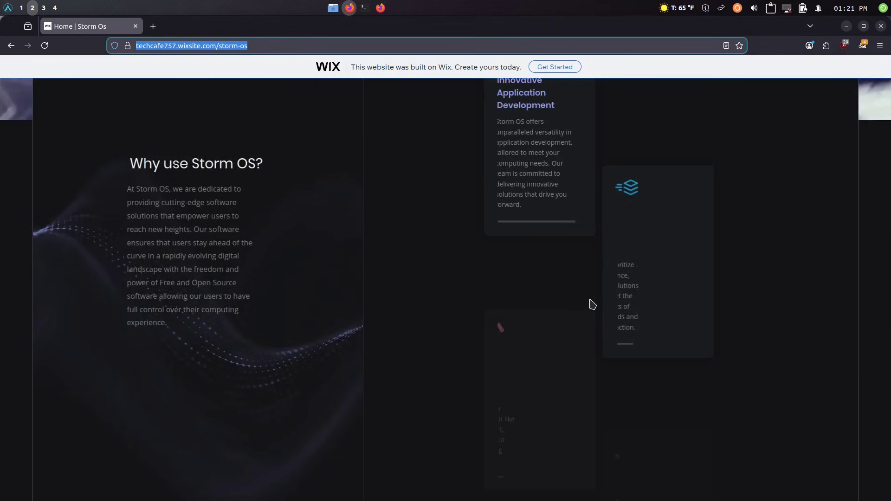
{"action": "scroll", "coordinate": [591, 302], "scroll_direction": "up", "scroll_amount": 2}
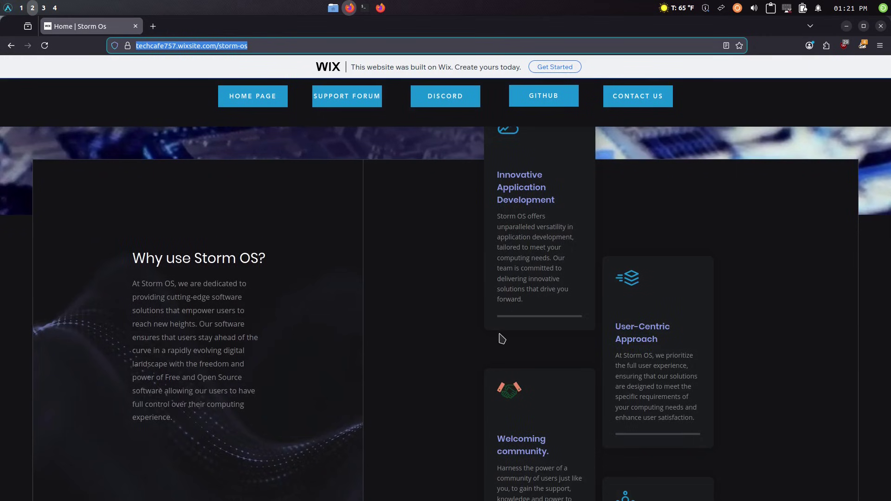
{"action": "scroll", "coordinate": [501, 339], "scroll_direction": "down", "scroll_amount": 10}
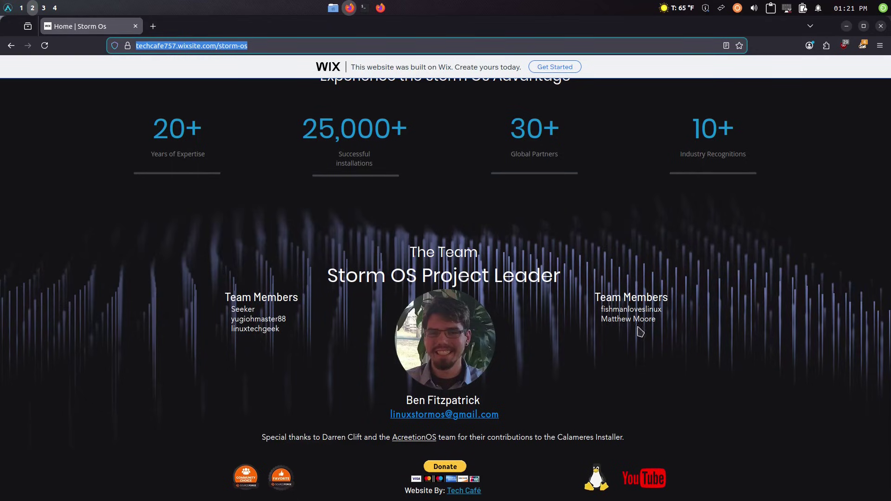
{"action": "scroll", "coordinate": [697, 374], "scroll_direction": "up", "scroll_amount": 6}
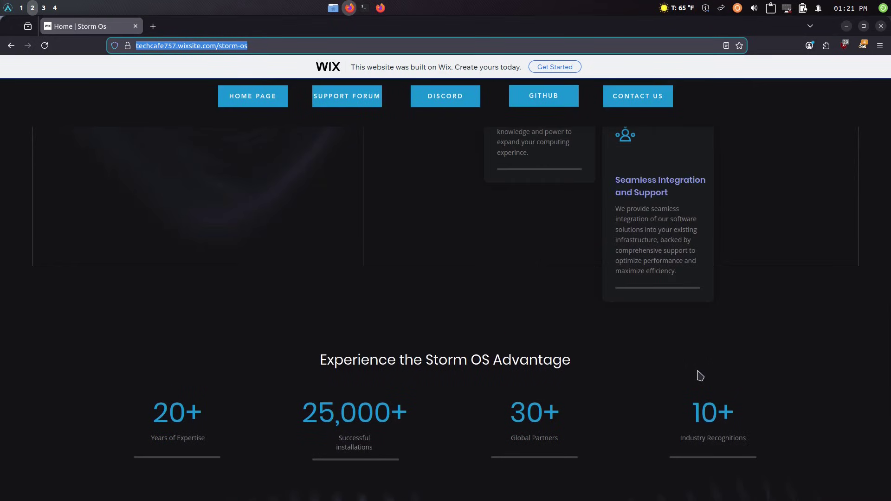
{"action": "scroll", "coordinate": [700, 376], "scroll_direction": "down", "scroll_amount": 6}
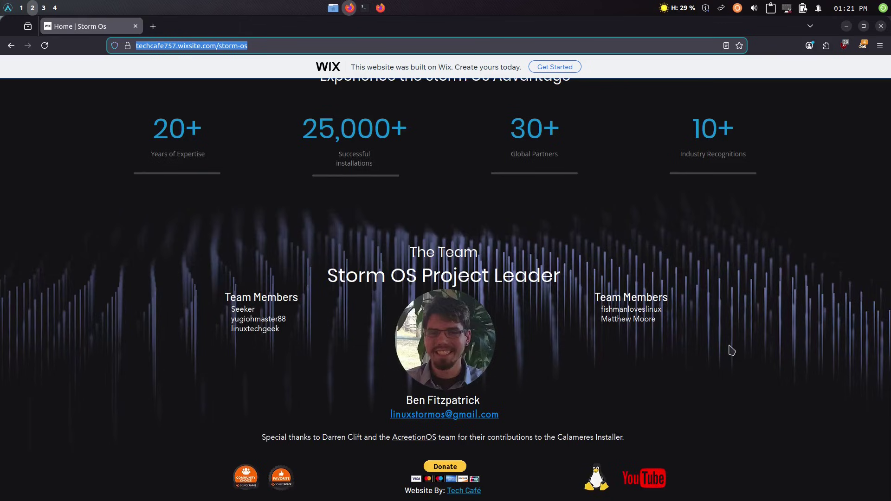
{"action": "scroll", "coordinate": [729, 344], "scroll_direction": "up", "scroll_amount": 8}
{"action": "scroll", "coordinate": [728, 344], "scroll_direction": "up", "scroll_amount": 10}
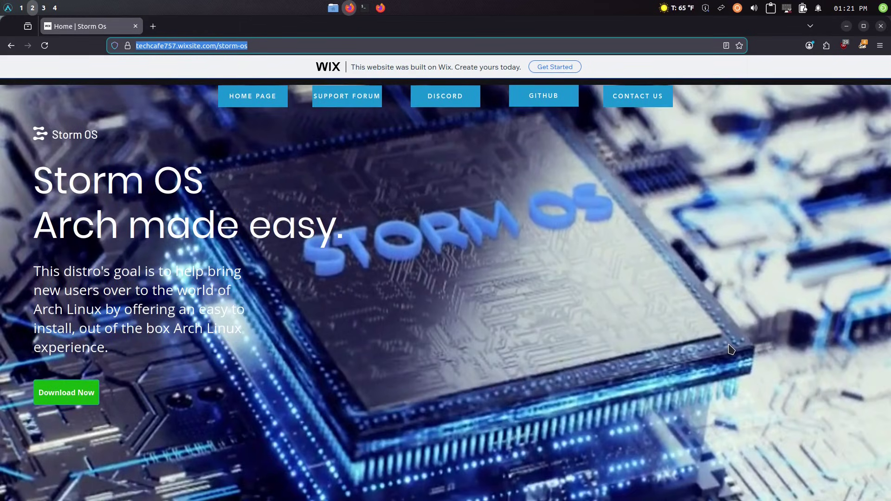
{"action": "key", "text": "ctrl+F1"}
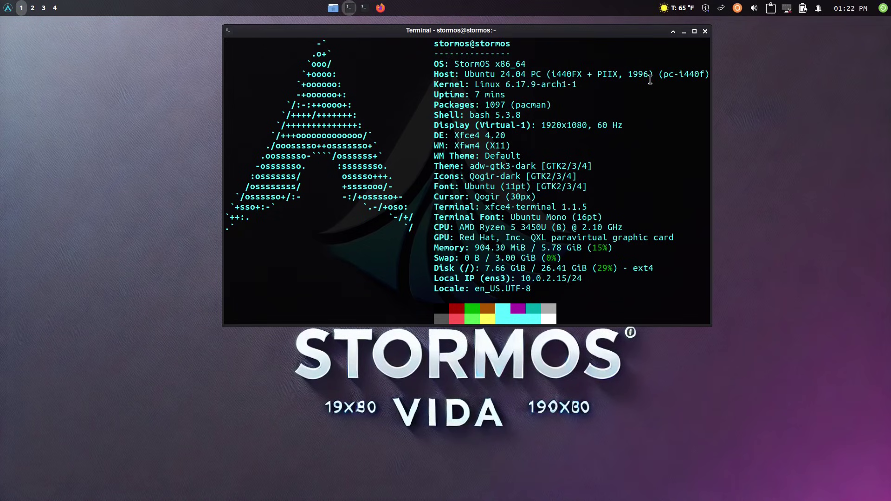
- Close the terminal window and quit the Arch Updater tray applet
{"action": "left_click", "coordinate": [706, 31]}
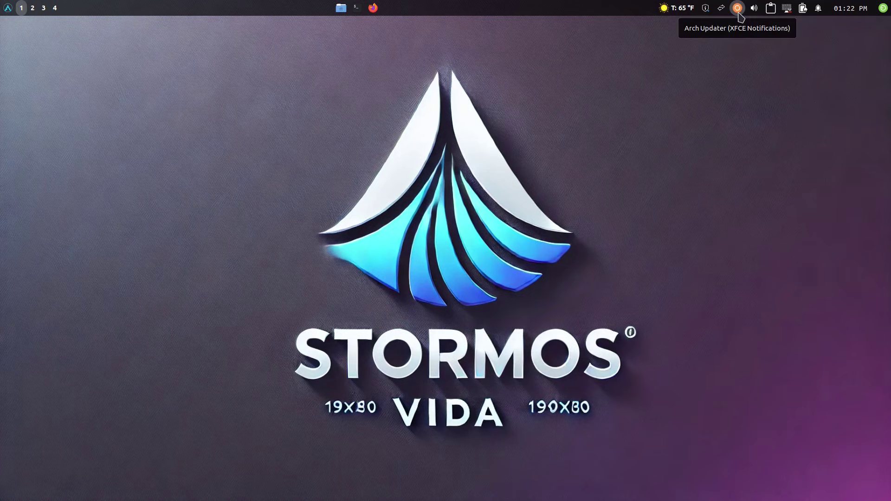
{"action": "right_click", "coordinate": [738, 13]}
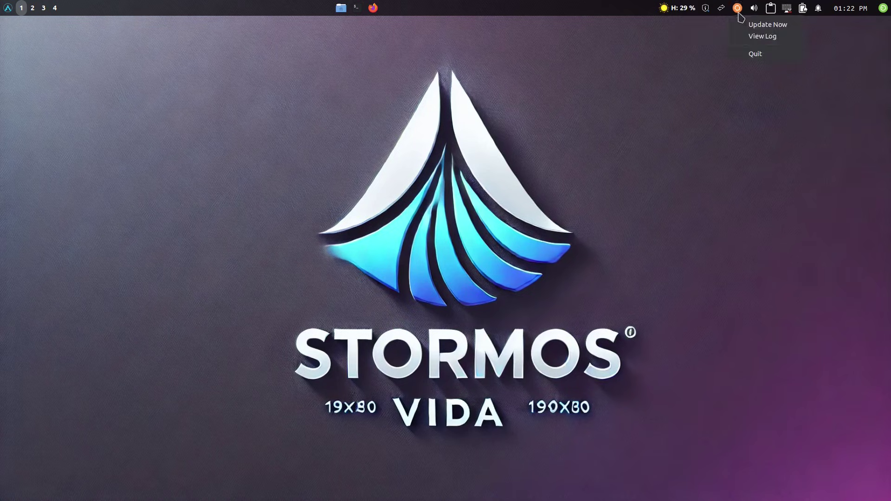
{"action": "left_click", "coordinate": [762, 57]}
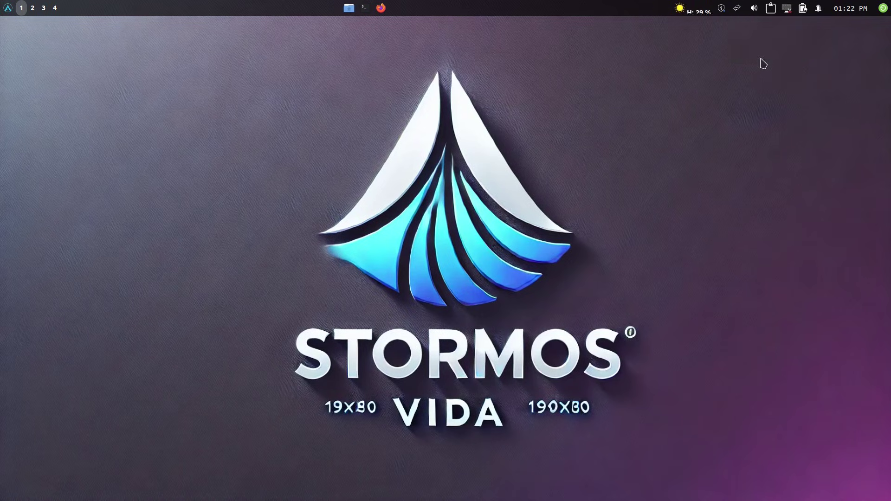
- Search the application menu for 'soft' and launch Add/Remove Software
{"action": "left_click", "coordinate": [7, 8]}
{"action": "type", "text": "soft"}
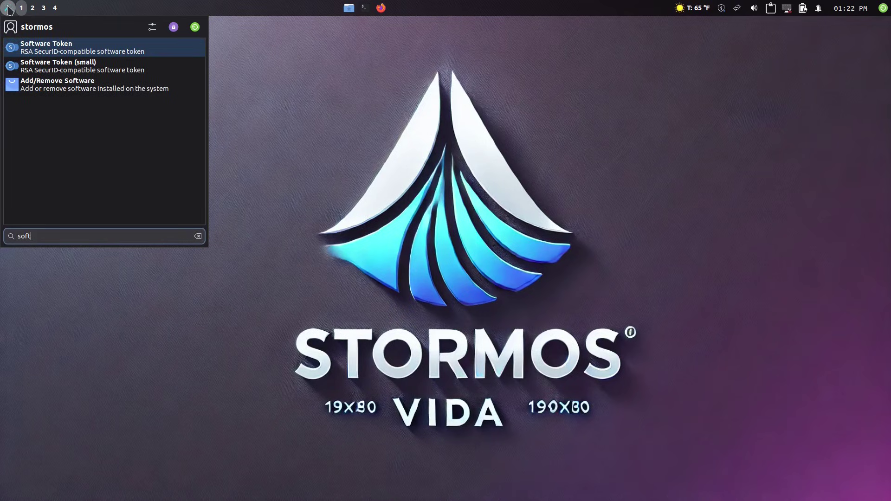
{"action": "left_click", "coordinate": [79, 94]}
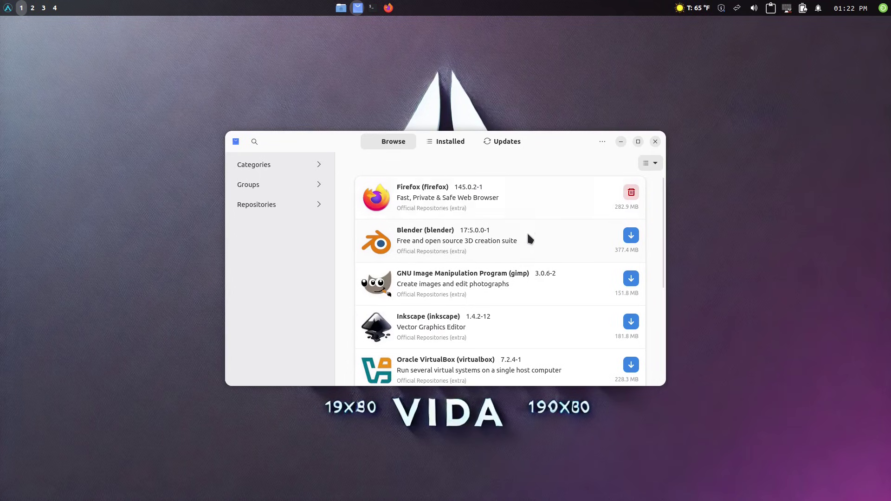
- Review Pamac's pending updates, including Firefox 146.0-1, totalling 797.5 MB, then open the desktop context menu
{"action": "scroll", "coordinate": [527, 227], "scroll_direction": "down", "scroll_amount": 5}
{"action": "scroll", "coordinate": [524, 232], "scroll_direction": "up", "scroll_amount": 5}
{"action": "left_click", "coordinate": [498, 145]}
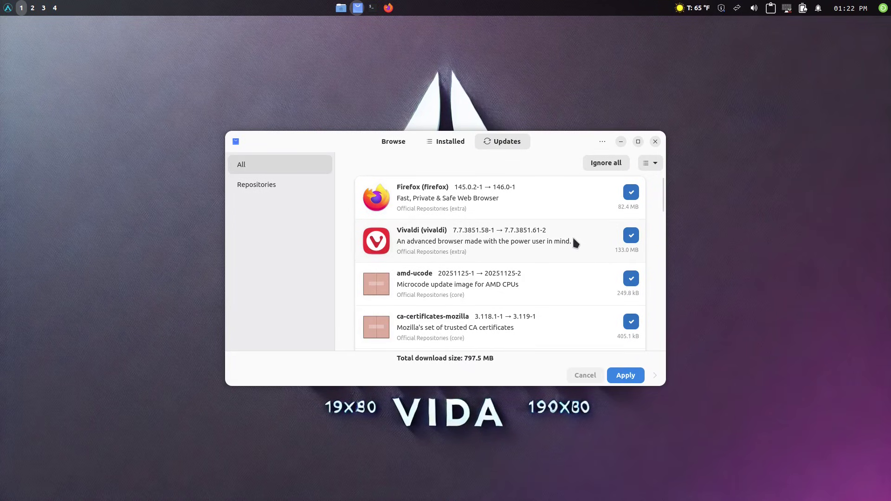
{"action": "scroll", "coordinate": [536, 218], "scroll_direction": "down", "scroll_amount": 10}
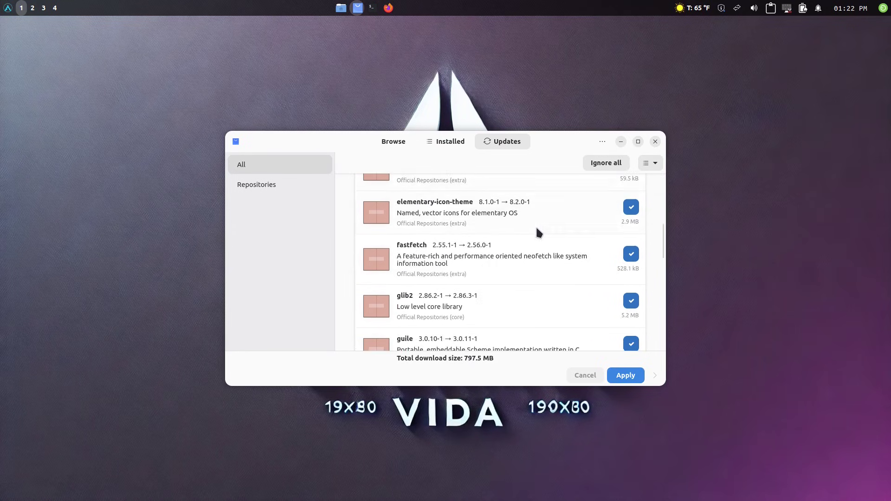
{"action": "scroll", "coordinate": [539, 232], "scroll_direction": "down", "scroll_amount": 15}
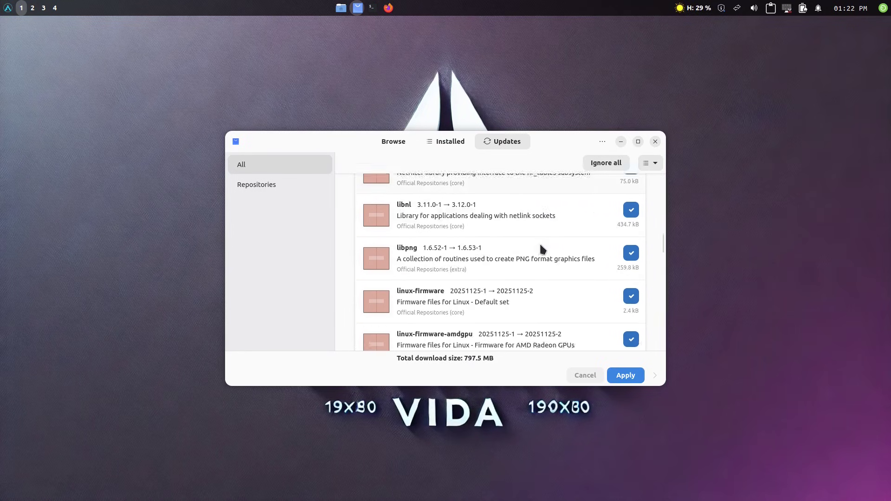
{"action": "scroll", "coordinate": [541, 250], "scroll_direction": "down", "scroll_amount": 20}
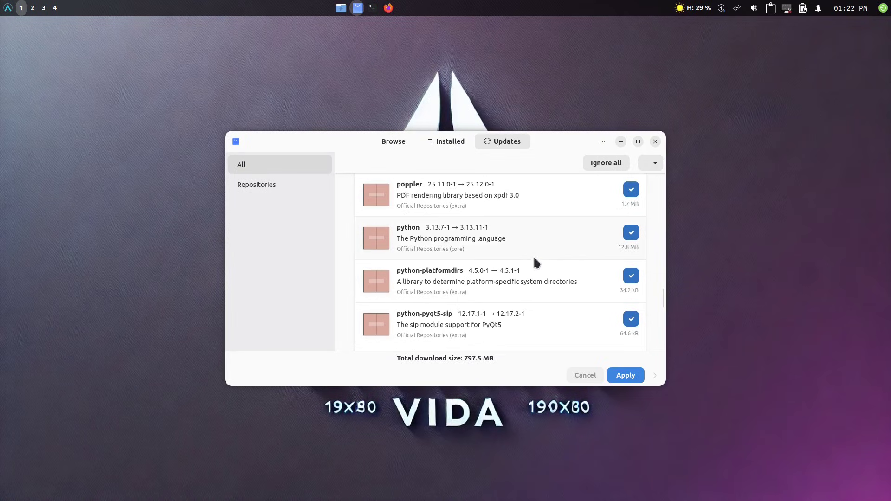
{"action": "scroll", "coordinate": [532, 271], "scroll_direction": "up", "scroll_amount": 20}
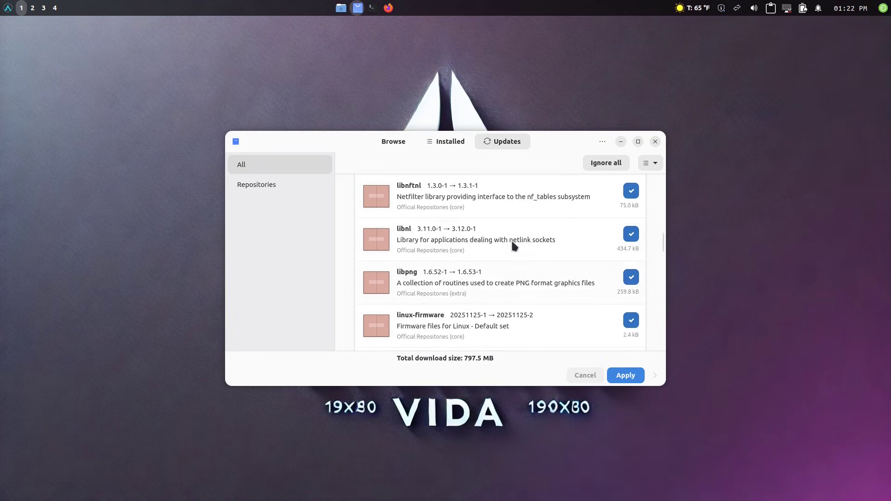
{"action": "scroll", "coordinate": [493, 208], "scroll_direction": "up", "scroll_amount": 10}
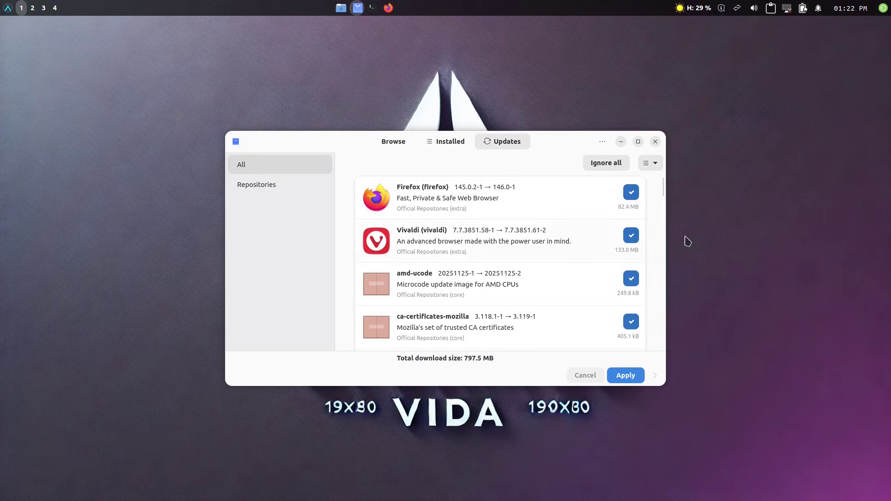
{"action": "right_click", "coordinate": [140, 207]}
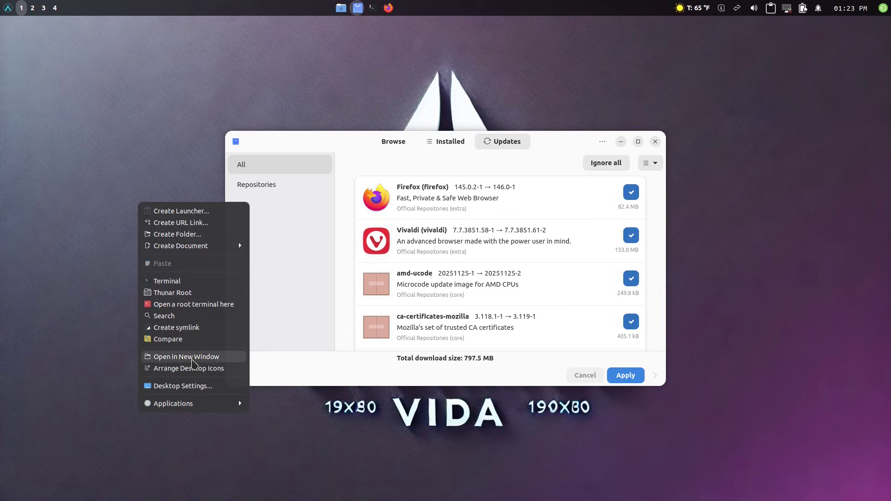
- Browse the desktop menu's Applications > Settings and Internet submenus, then dismiss it without launching anything
{"action": "mouse_move", "coordinate": [186, 404]}
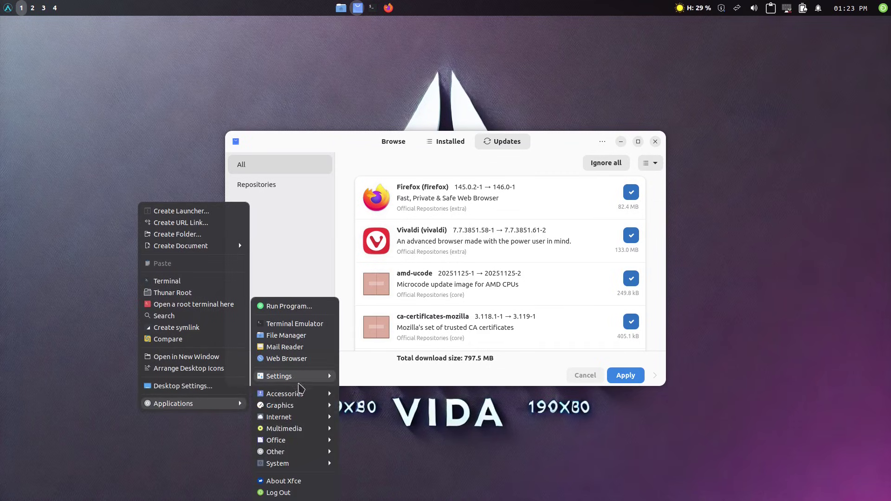
{"action": "mouse_move", "coordinate": [298, 378]}
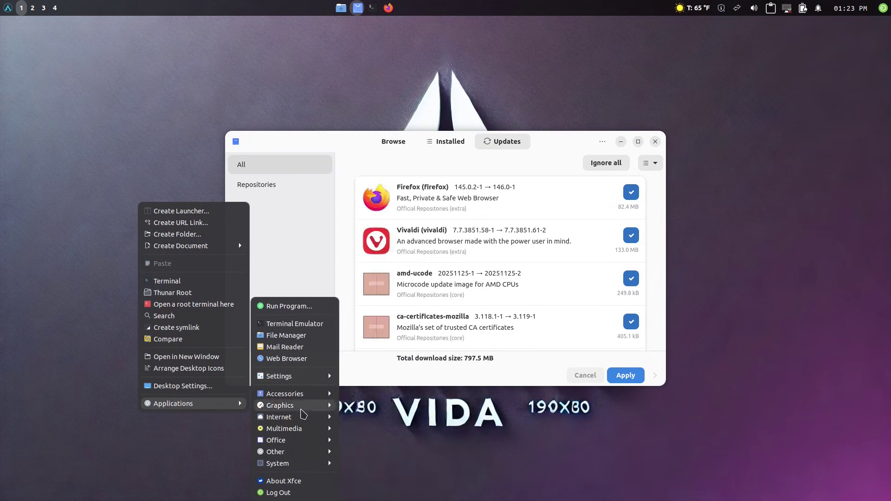
{"action": "mouse_move", "coordinate": [305, 418]}
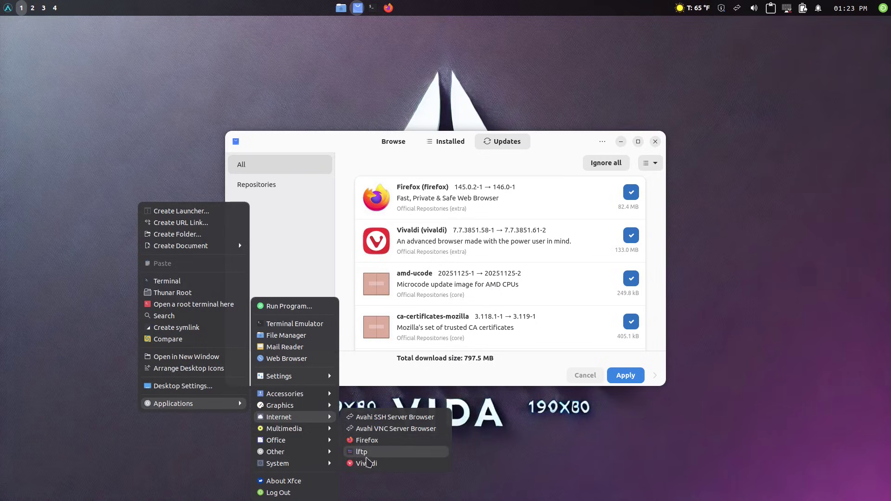
{"action": "left_click", "coordinate": [2, 4]}
- Open and close the Whisker menu, then return Pamac to its Browse page
{"action": "left_click", "coordinate": [4, 6]}
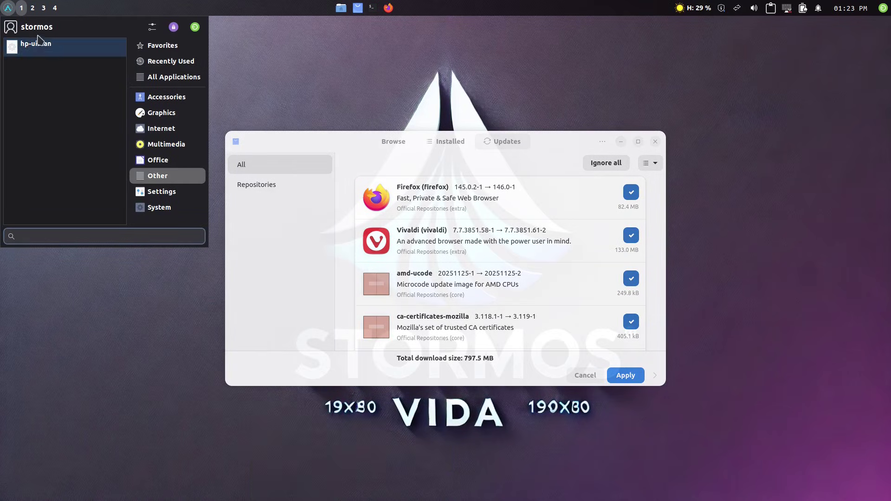
{"action": "left_click", "coordinate": [159, 321]}
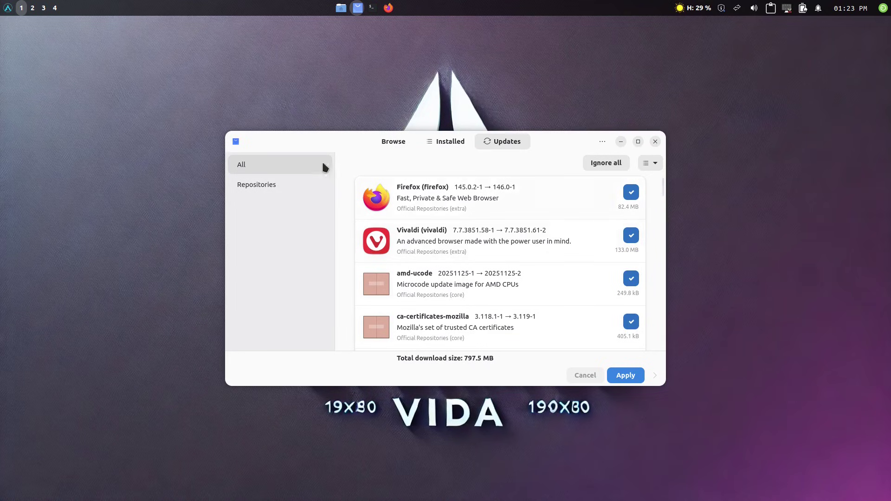
{"action": "left_click", "coordinate": [393, 141]}
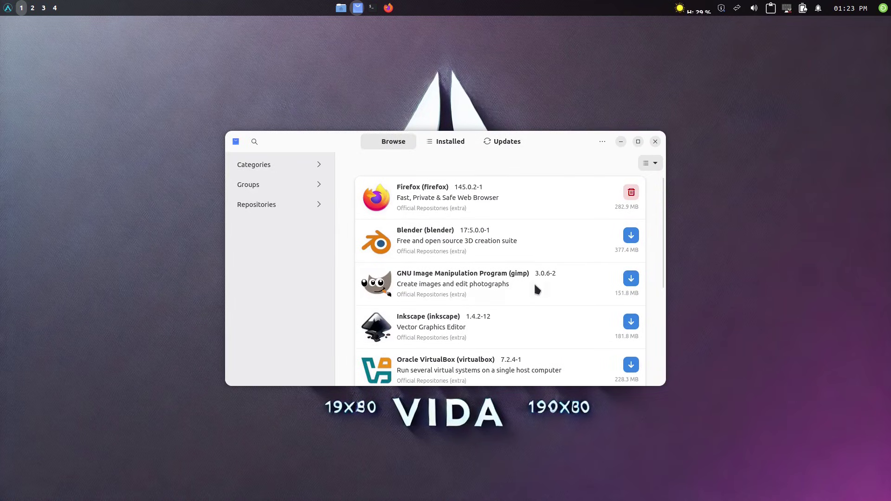
- Browse the Photo & Video software category in Pamac
{"action": "scroll", "coordinate": [534, 284], "scroll_direction": "down", "scroll_amount": 5}
{"action": "scroll", "coordinate": [542, 291], "scroll_direction": "up", "scroll_amount": 5}
{"action": "scroll", "coordinate": [495, 346], "scroll_direction": "down", "scroll_amount": 2}
{"action": "scroll", "coordinate": [493, 325], "scroll_direction": "up", "scroll_amount": 2}
{"action": "left_click", "coordinate": [254, 162]}
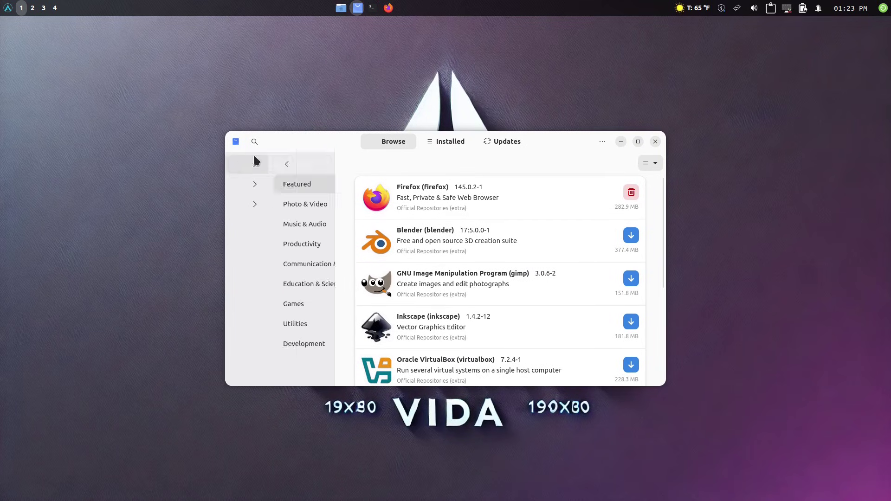
{"action": "left_click", "coordinate": [281, 202]}
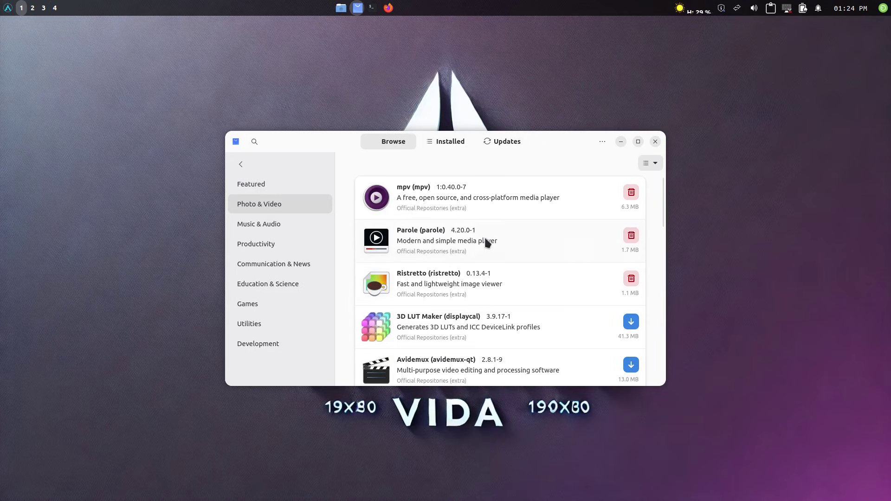
{"action": "scroll", "coordinate": [489, 267], "scroll_direction": "down", "scroll_amount": 10}
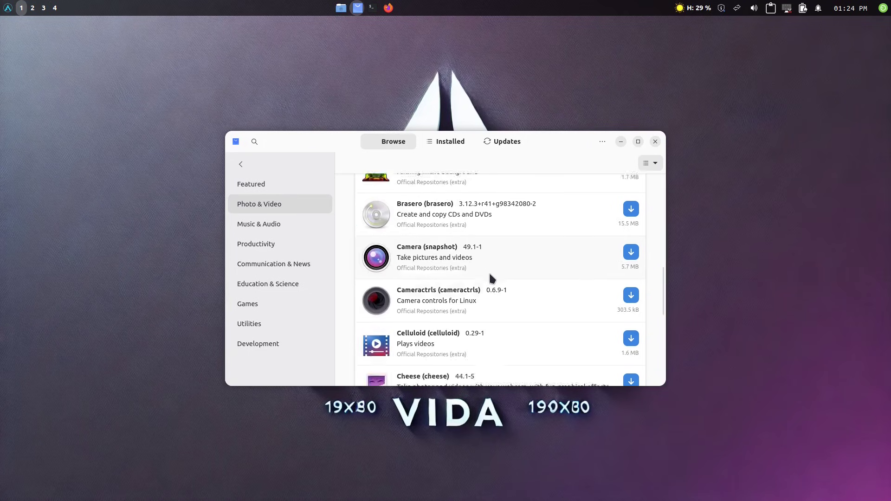
{"action": "scroll", "coordinate": [490, 278], "scroll_direction": "down", "scroll_amount": 4}
{"action": "scroll", "coordinate": [490, 278], "scroll_direction": "up", "scroll_amount": 5}
- List the budgie package group, then show the core repository's packages such as acl 2.3.2-1
{"action": "left_click", "coordinate": [253, 164]}
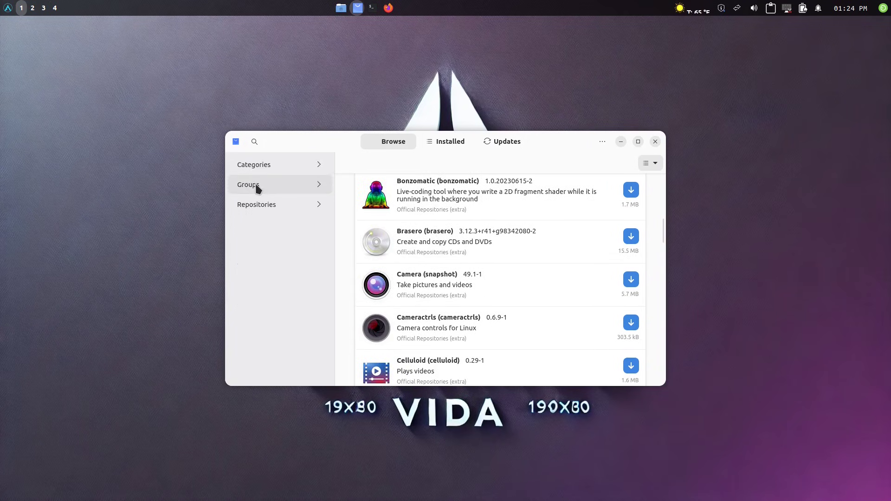
{"action": "left_click", "coordinate": [256, 186]}
{"action": "scroll", "coordinate": [268, 223], "scroll_direction": "down", "scroll_amount": 3}
{"action": "scroll", "coordinate": [270, 239], "scroll_direction": "up", "scroll_amount": 3}
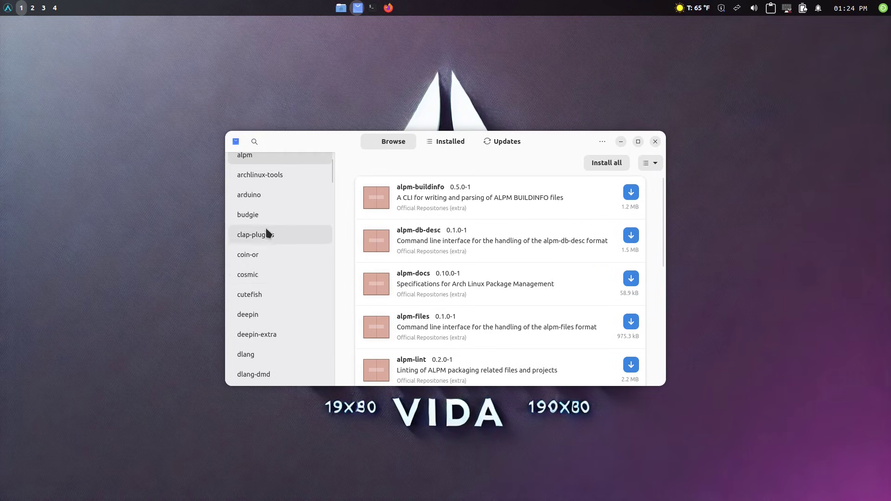
{"action": "left_click", "coordinate": [278, 212]}
{"action": "scroll", "coordinate": [571, 246], "scroll_direction": "down", "scroll_amount": 2}
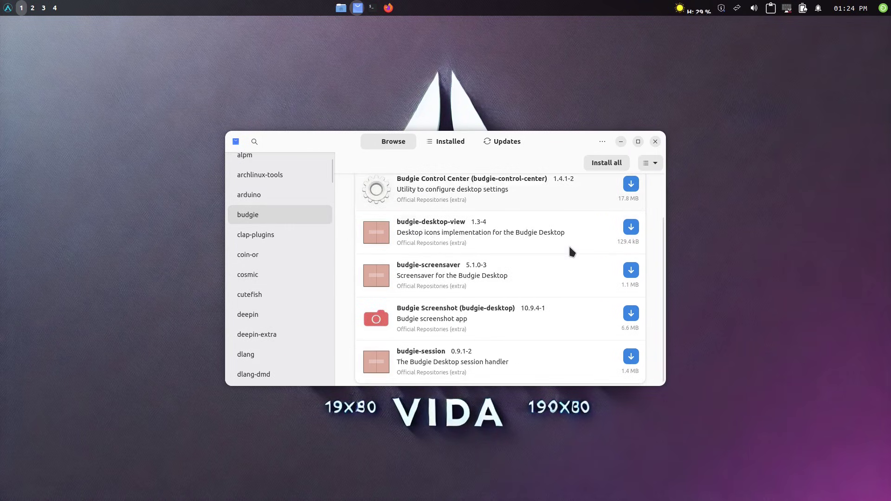
{"action": "scroll", "coordinate": [568, 266], "scroll_direction": "up", "scroll_amount": 2}
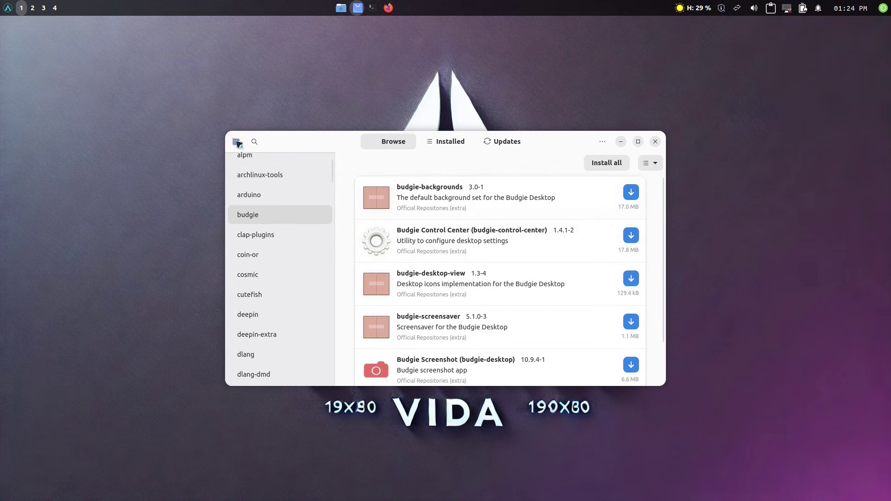
{"action": "scroll", "coordinate": [257, 173], "scroll_direction": "up", "scroll_amount": 2}
{"action": "left_click", "coordinate": [254, 164]}
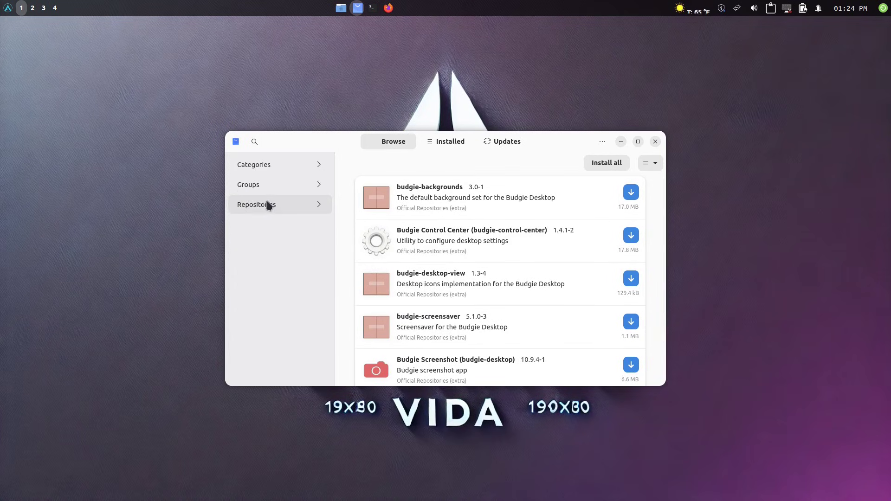
{"action": "left_click", "coordinate": [268, 205]}
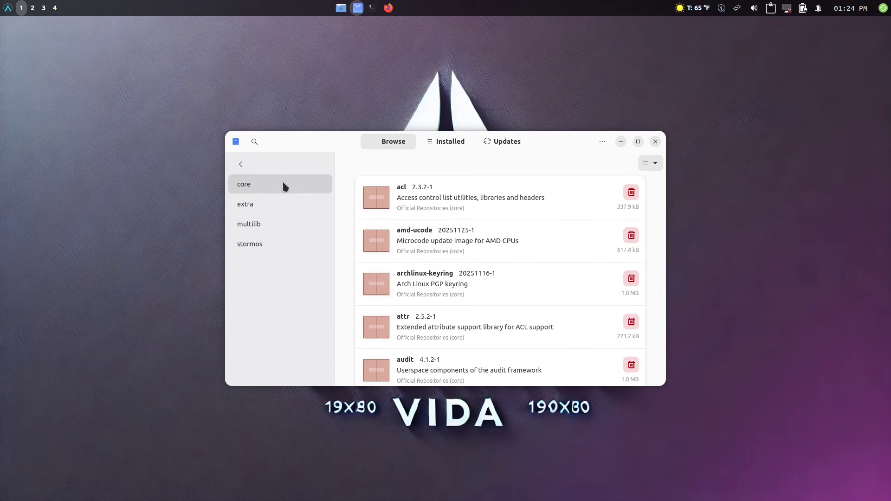
- Show the extra, multilib and then stormos repository packages in Pamac
{"action": "left_click", "coordinate": [283, 205]}
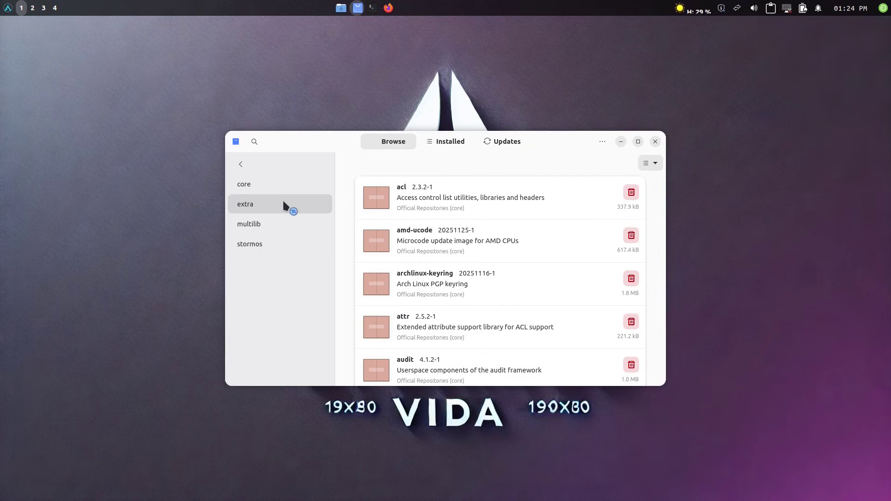
{"action": "left_click", "coordinate": [266, 228]}
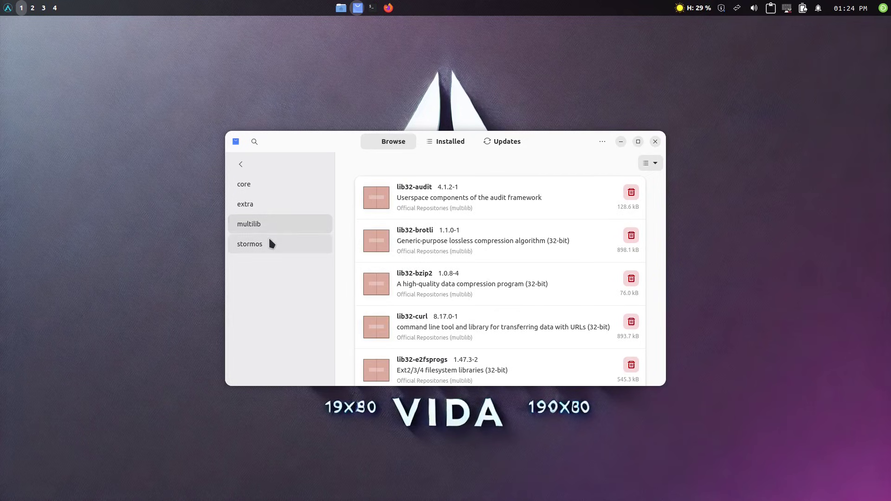
{"action": "left_click", "coordinate": [270, 237]}
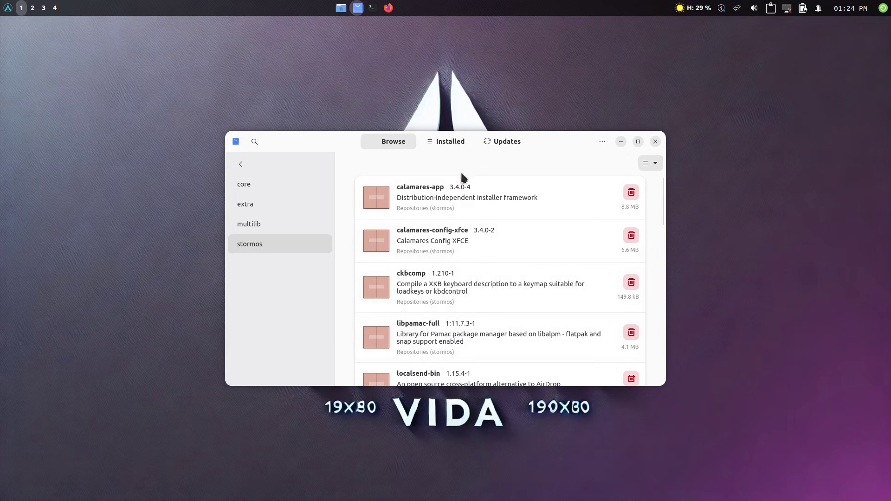
{"action": "scroll", "coordinate": [559, 304], "scroll_direction": "down", "scroll_amount": 8}
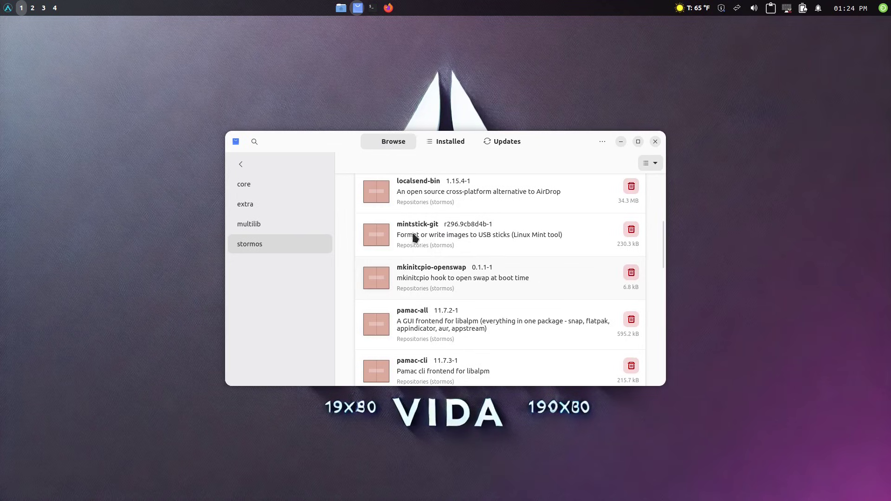
- Search 'usb' in the Applications menu, dismiss it and bring Pamac back to the front
{"action": "left_click", "coordinate": [7, 8]}
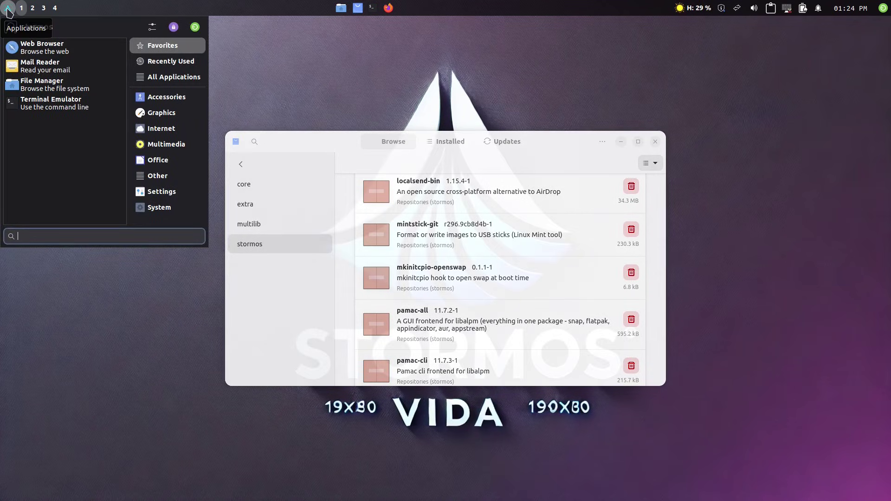
{"action": "type", "text": "usb"}
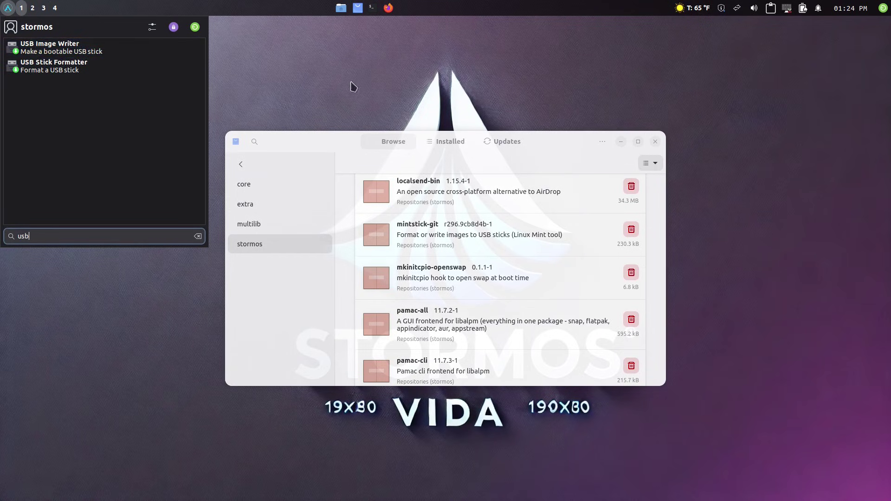
{"action": "left_click", "coordinate": [481, 141]}
{"action": "left_click", "coordinate": [514, 286]}
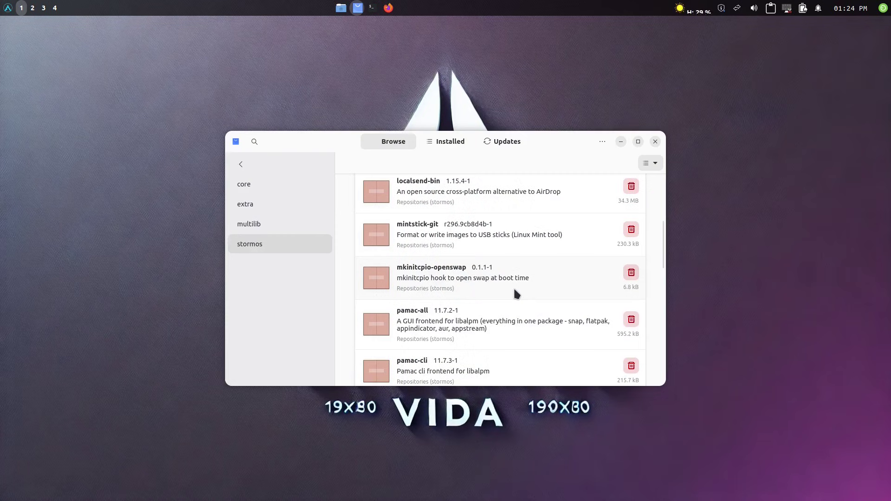
- Scroll through the stormos packages, including calamares-app 3.4.0-4 and localsend-bin 1.15.4-1
{"action": "scroll", "coordinate": [506, 343], "scroll_direction": "down", "scroll_amount": 10}
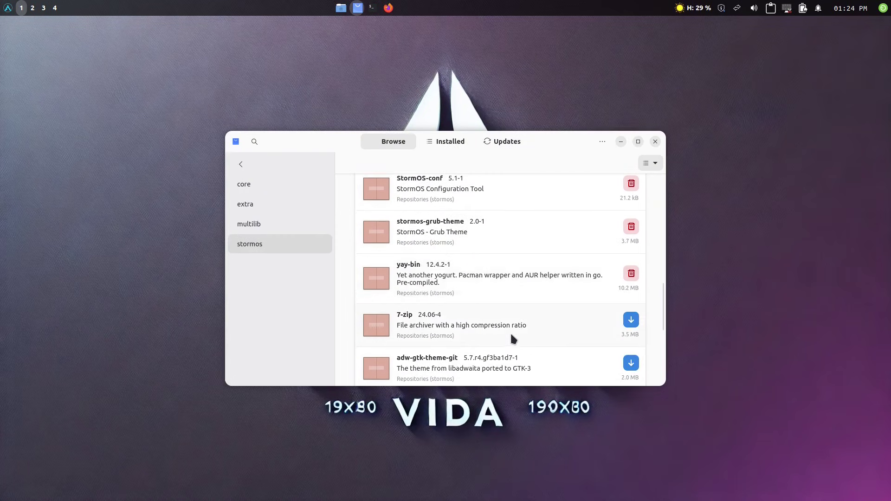
{"action": "scroll", "coordinate": [514, 340], "scroll_direction": "down", "scroll_amount": 2}
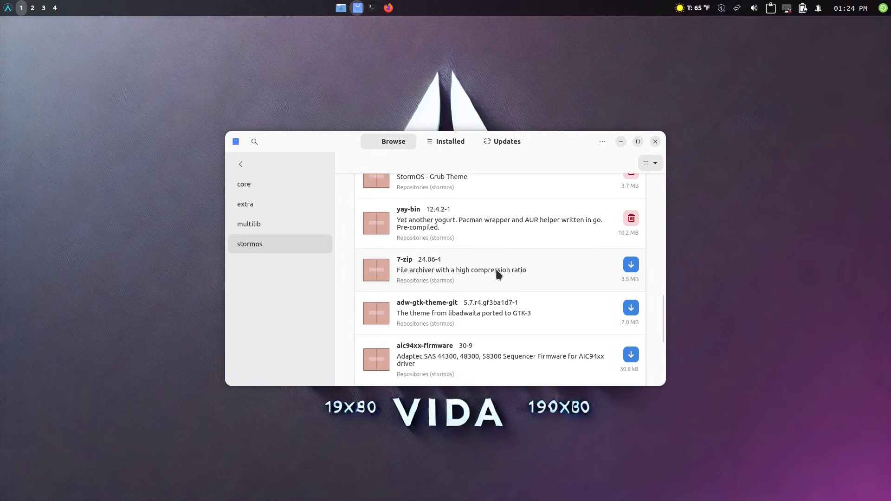
{"action": "scroll", "coordinate": [490, 306], "scroll_direction": "down", "scroll_amount": 3}
{"action": "scroll", "coordinate": [490, 312], "scroll_direction": "up", "scroll_amount": 5}
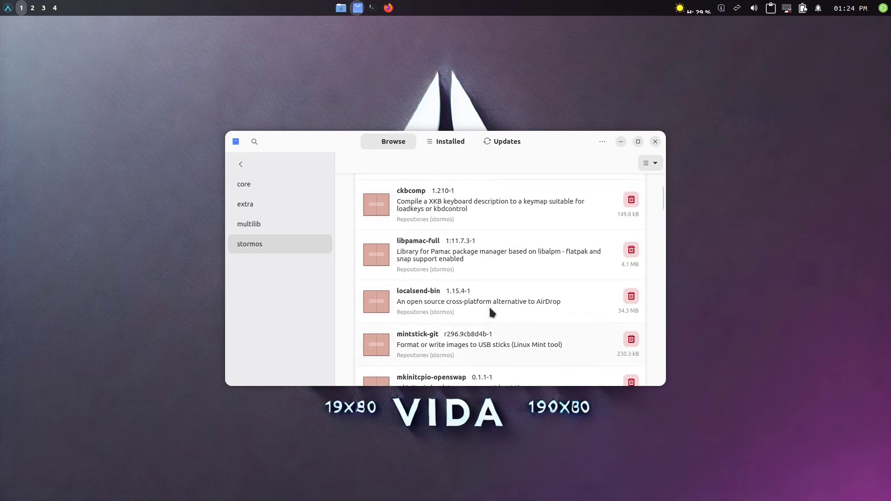
{"action": "scroll", "coordinate": [492, 311], "scroll_direction": "up", "scroll_amount": 2}
{"action": "left_click", "coordinate": [602, 143]}
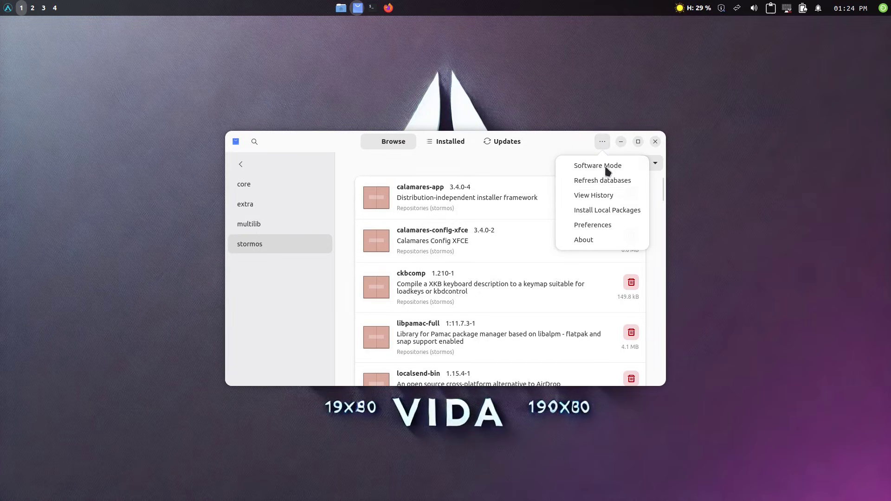
- In Pamac Preferences, toggle Third Party Flatpak support on and back off, then view Advanced settings
{"action": "left_click", "coordinate": [586, 225]}
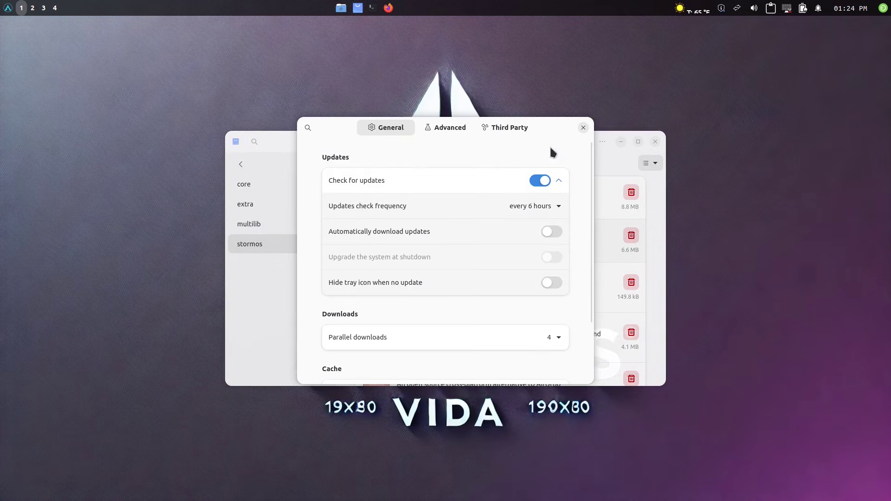
{"action": "left_click", "coordinate": [502, 129]}
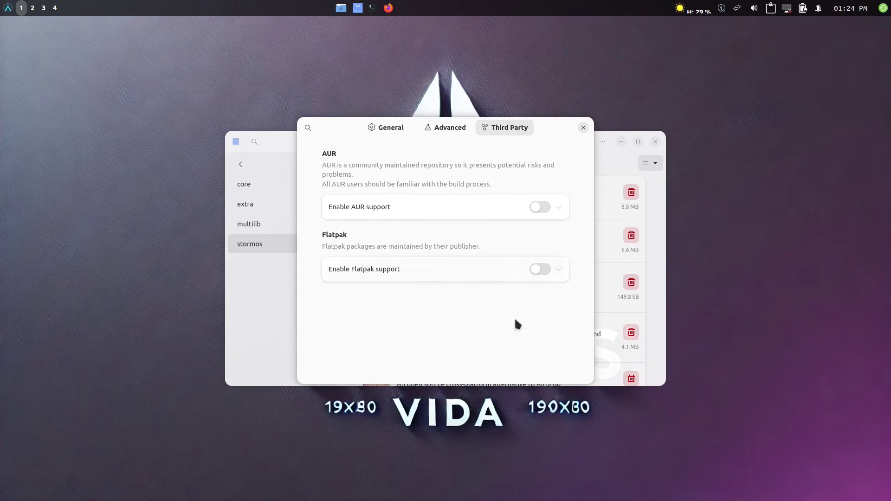
{"action": "left_click", "coordinate": [544, 270]}
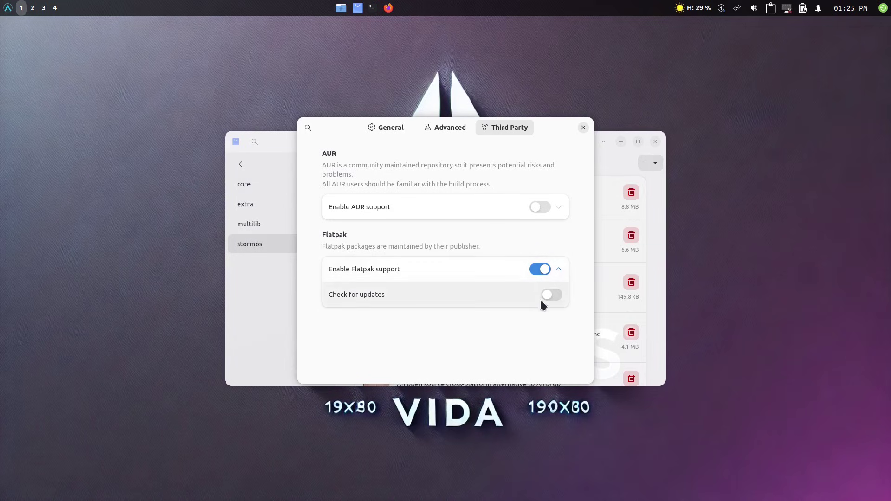
{"action": "left_click", "coordinate": [542, 272]}
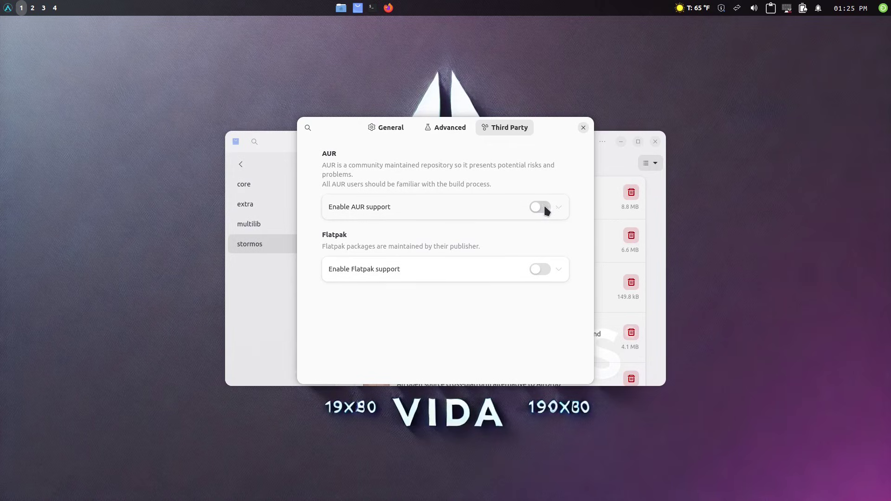
{"action": "left_click", "coordinate": [457, 128]}
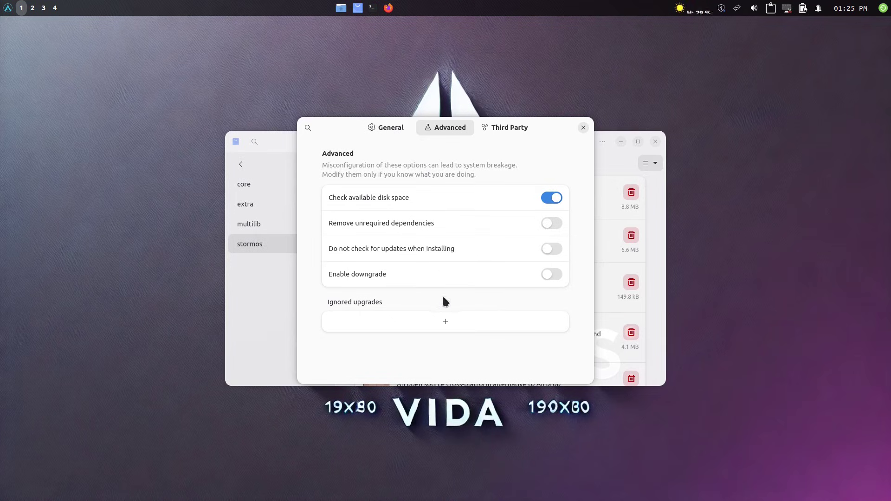
- Toggle package downgrades and automatic update downloads on and back off, leaving both disabled
{"action": "left_click", "coordinate": [471, 271]}
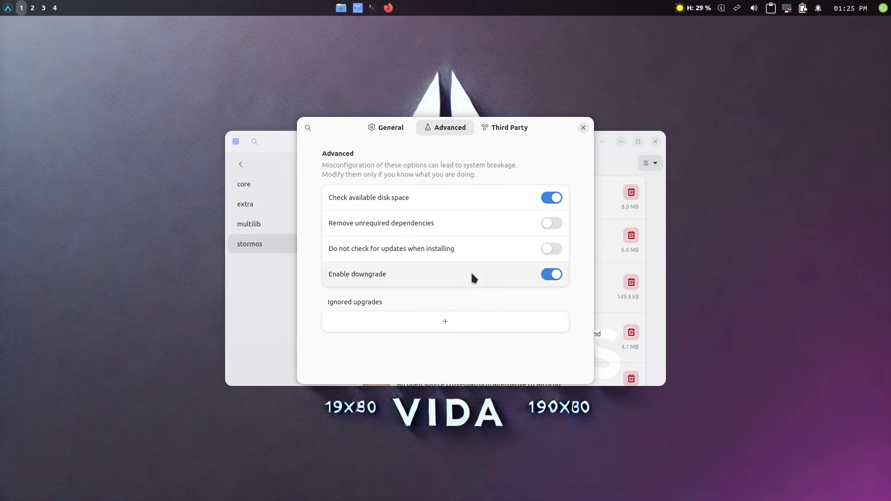
{"action": "left_click", "coordinate": [471, 271]}
{"action": "left_click", "coordinate": [395, 126]}
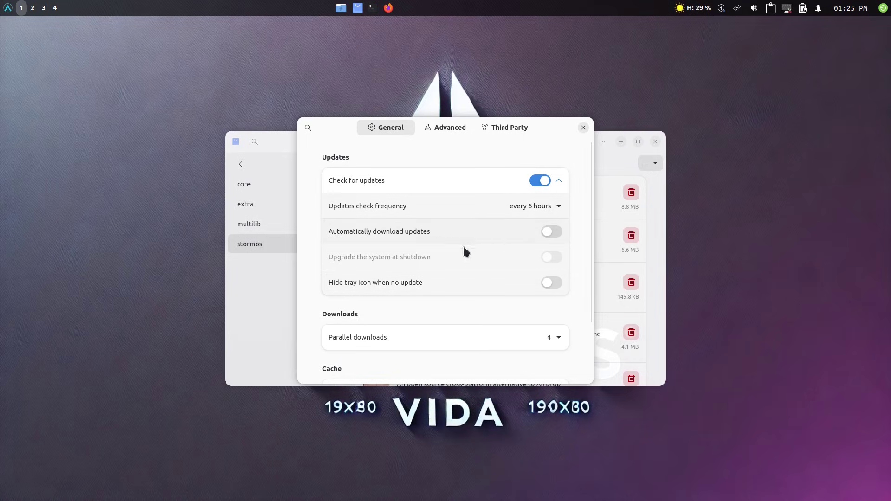
{"action": "left_click", "coordinate": [523, 233]}
{"action": "left_click", "coordinate": [523, 234]}
{"action": "scroll", "coordinate": [530, 362], "scroll_direction": "down", "scroll_amount": 3}
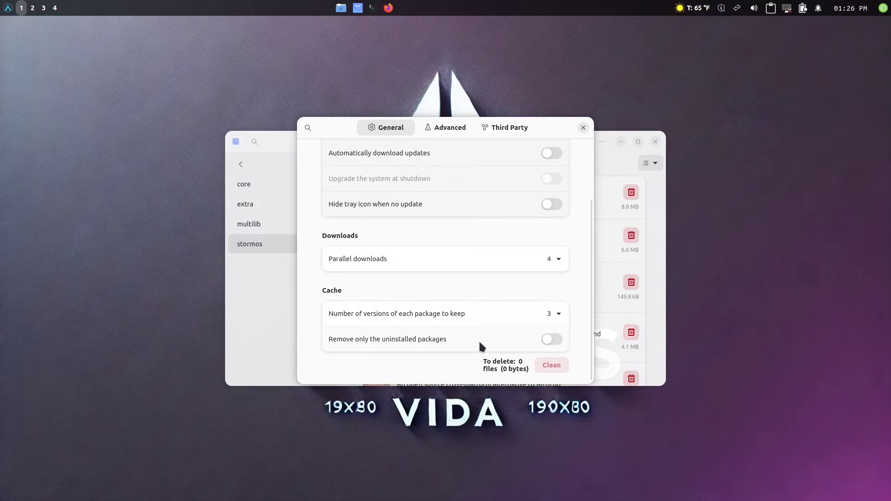
{"action": "scroll", "coordinate": [481, 343], "scroll_direction": "up", "scroll_amount": 3}
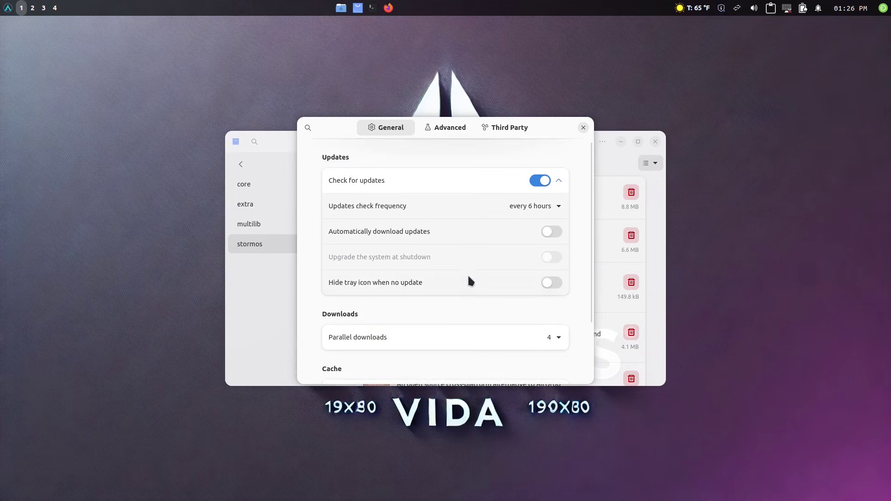
- Close the Pamac Preferences dialog and the Pamac window
{"action": "left_click", "coordinate": [583, 127]}
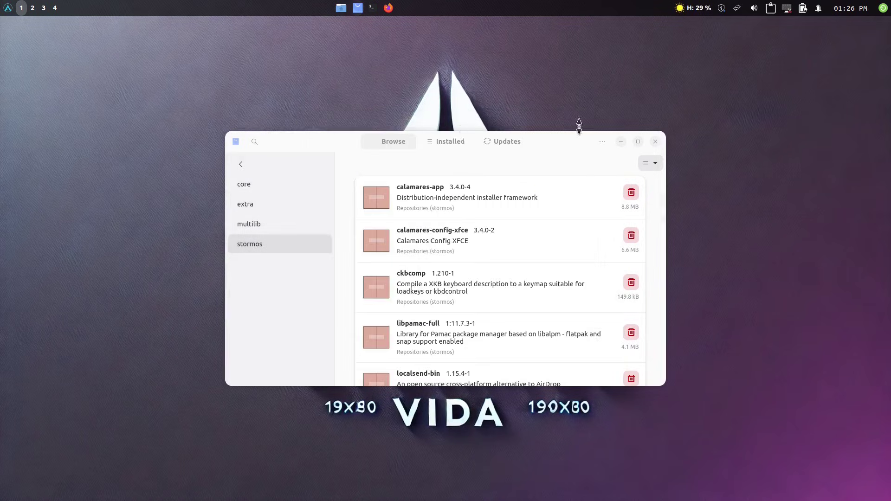
{"action": "left_click", "coordinate": [656, 142]}
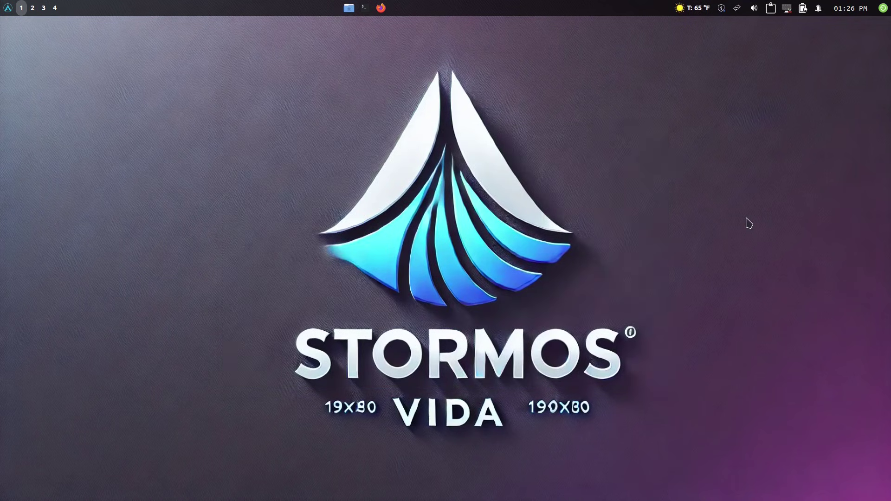
{"action": "left_click", "coordinate": [6, 8]}
- Scroll through the Accessories apps, then switch to Graphics, which lists only Ristretto Image Viewer
{"action": "left_click", "coordinate": [166, 97]}
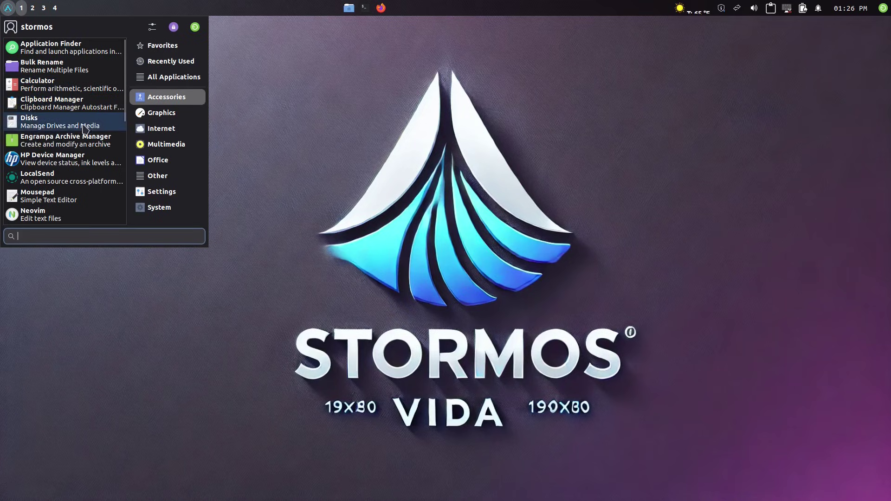
{"action": "scroll", "coordinate": [86, 171], "scroll_direction": "down", "scroll_amount": 1}
{"action": "scroll", "coordinate": [81, 186], "scroll_direction": "down", "scroll_amount": 2}
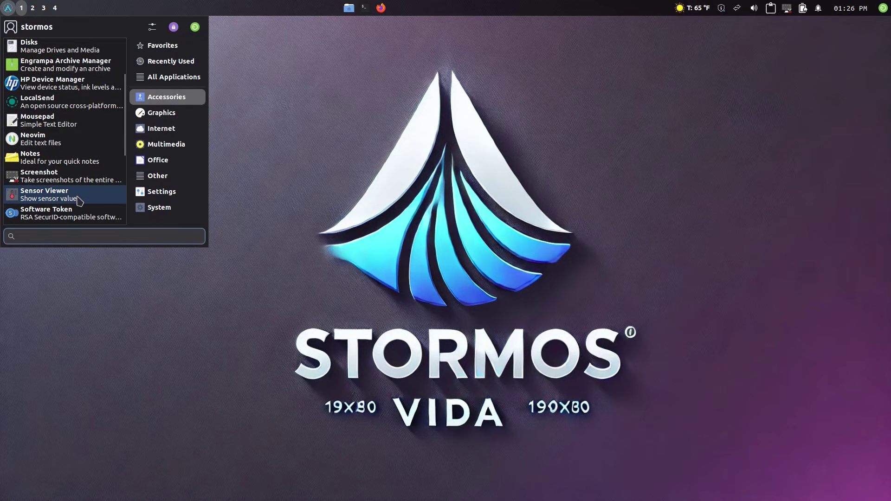
{"action": "scroll", "coordinate": [76, 204], "scroll_direction": "down", "scroll_amount": 3}
{"action": "scroll", "coordinate": [78, 214], "scroll_direction": "down", "scroll_amount": 3}
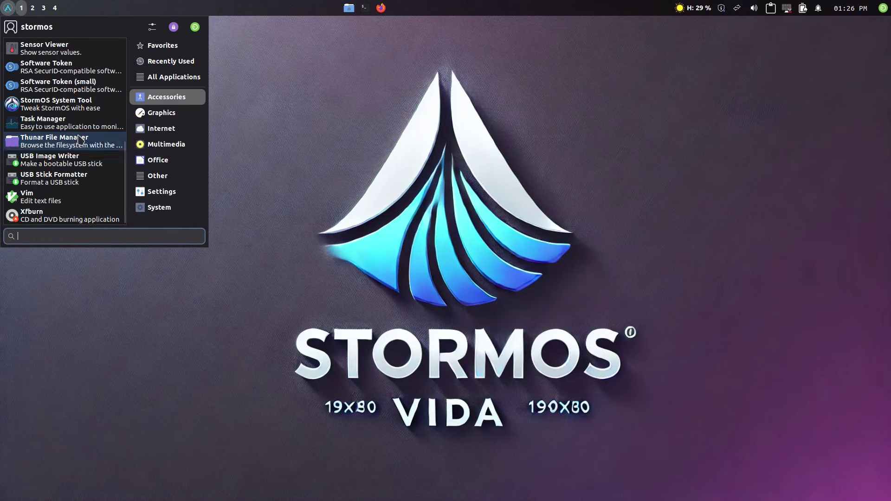
{"action": "scroll", "coordinate": [80, 139], "scroll_direction": "up", "scroll_amount": 3}
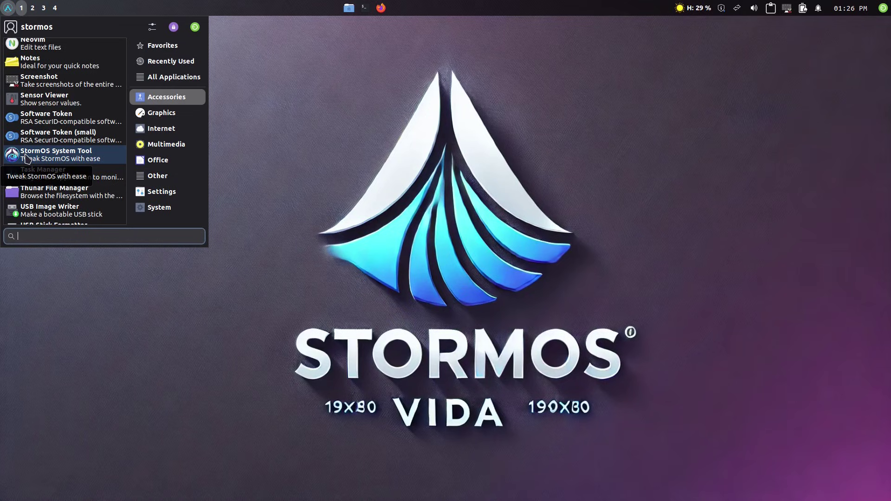
{"action": "left_click", "coordinate": [161, 113]}
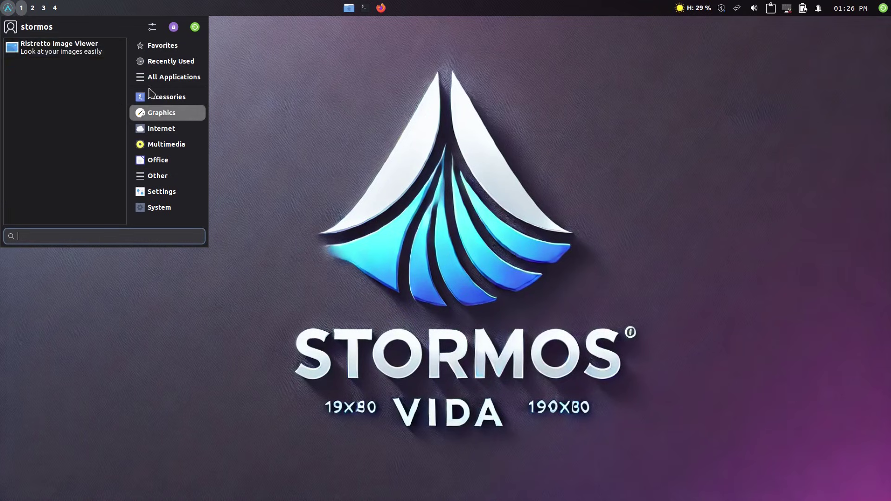
- Browse the Internet, Office, Multimedia, Office again and Other app categories in the Whisker menu
{"action": "left_click", "coordinate": [162, 132]}
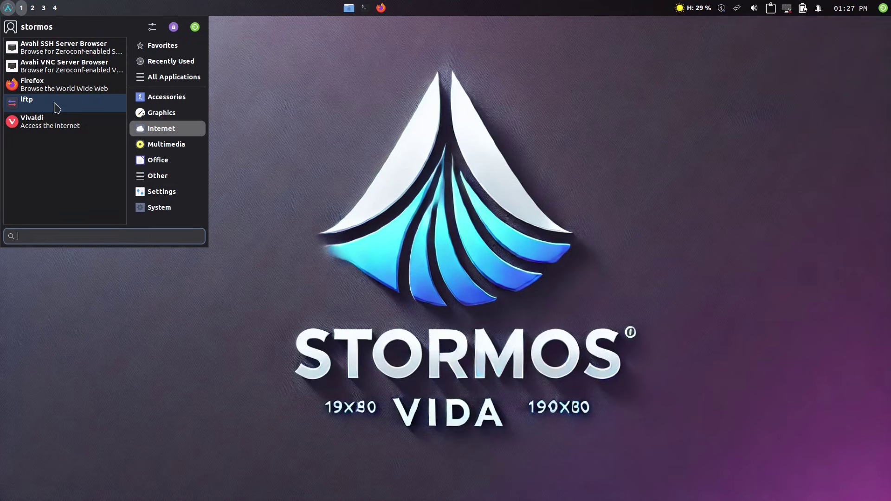
{"action": "left_click", "coordinate": [171, 156]}
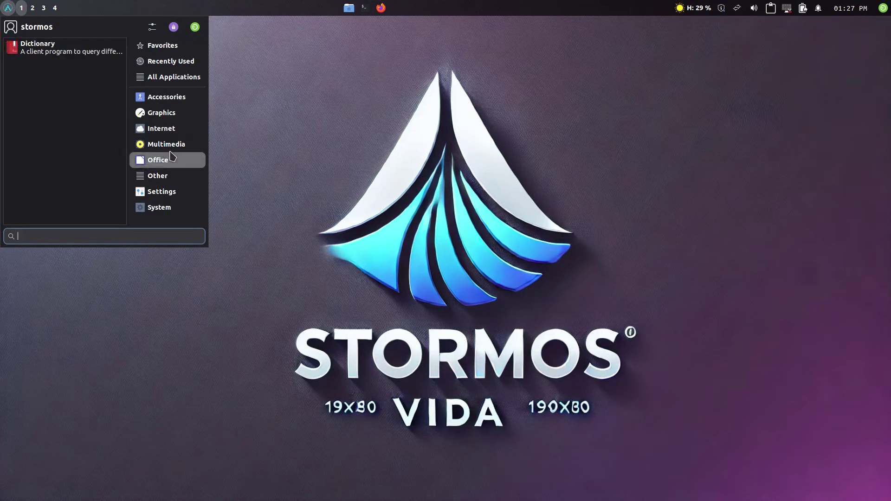
{"action": "left_click", "coordinate": [167, 146]}
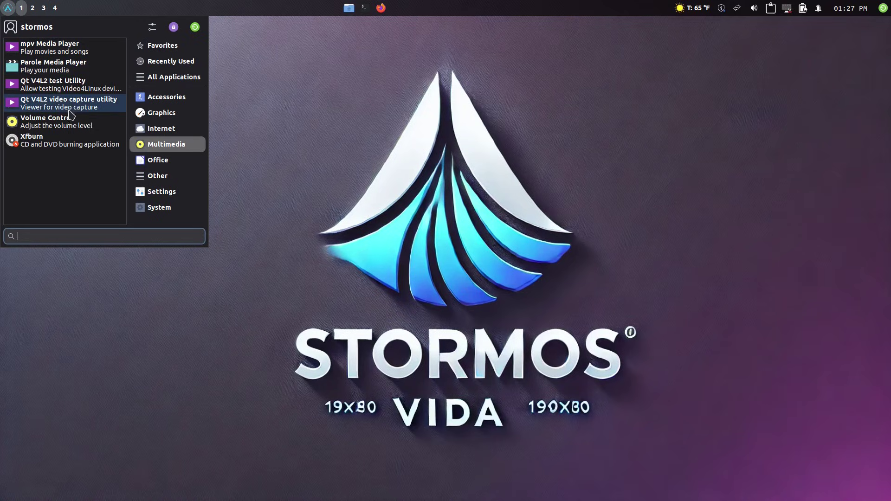
{"action": "left_click", "coordinate": [163, 161]}
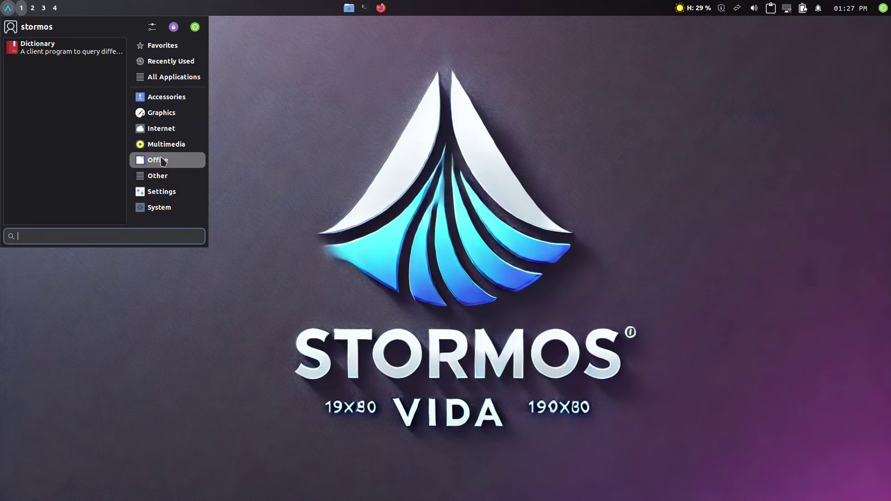
{"action": "left_click", "coordinate": [163, 177]}
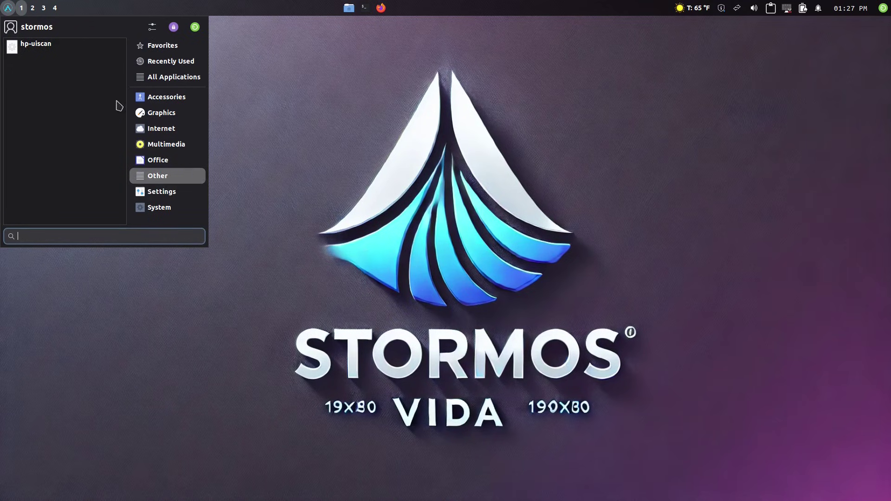
- Scroll to the bottom of the Settings app list and launch StormOS System Tool
{"action": "mouse_move", "coordinate": [174, 189]}
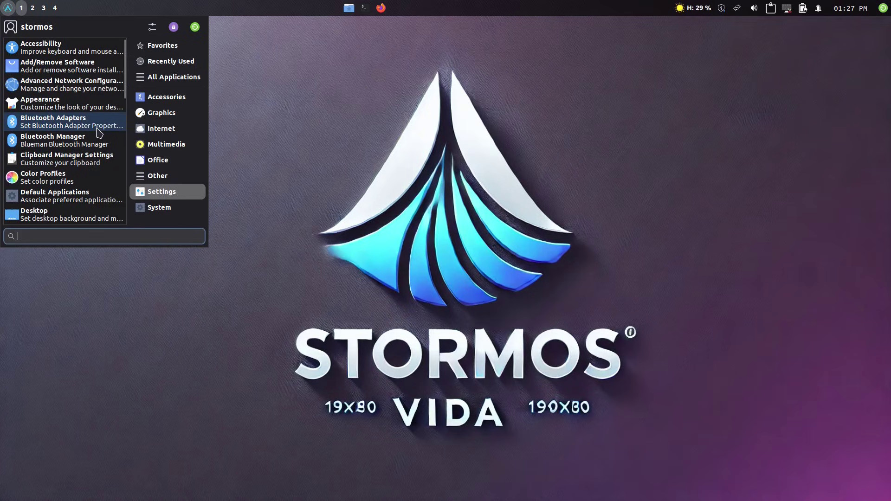
{"action": "scroll", "coordinate": [99, 133], "scroll_direction": "down", "scroll_amount": 10}
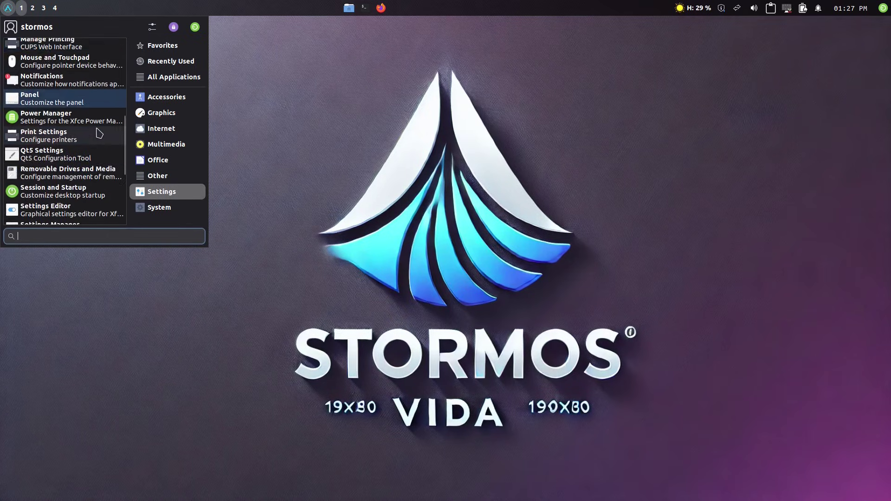
{"action": "scroll", "coordinate": [99, 133], "scroll_direction": "down", "scroll_amount": 5}
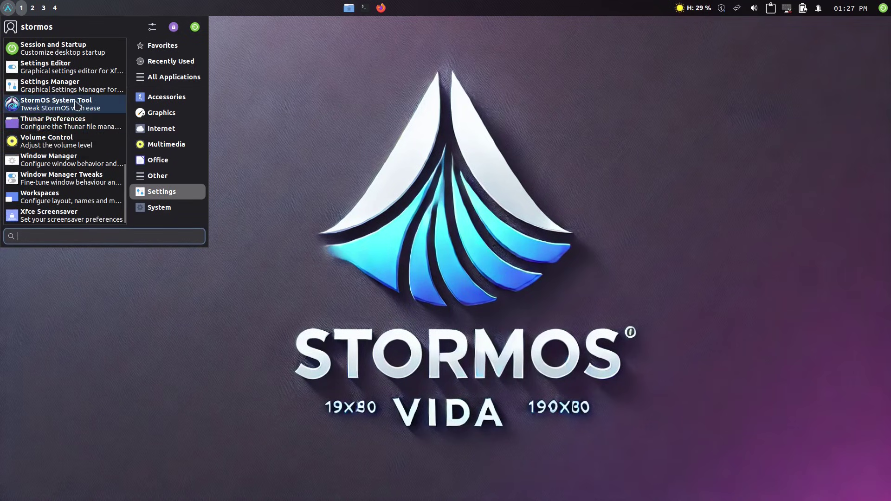
{"action": "left_click", "coordinate": [78, 105]}
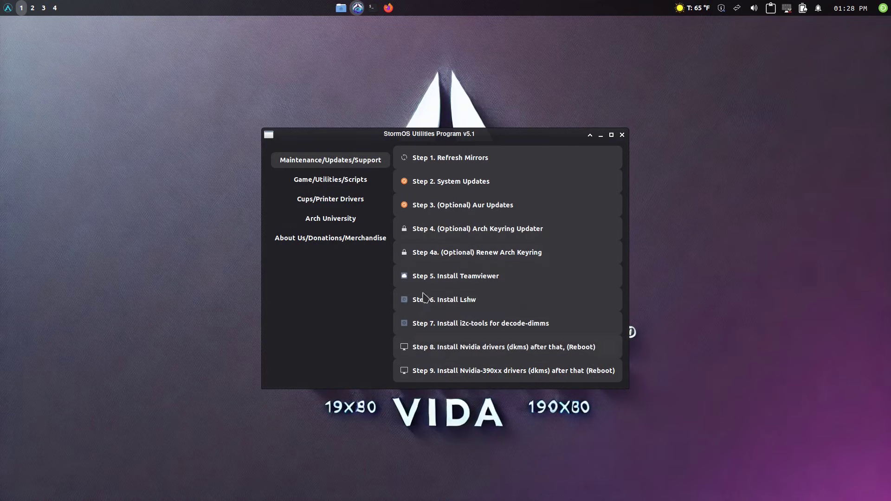
- View the Game/Utilities/Scripts installers, then the Cups/Printer Drivers section
{"action": "left_click", "coordinate": [330, 180]}
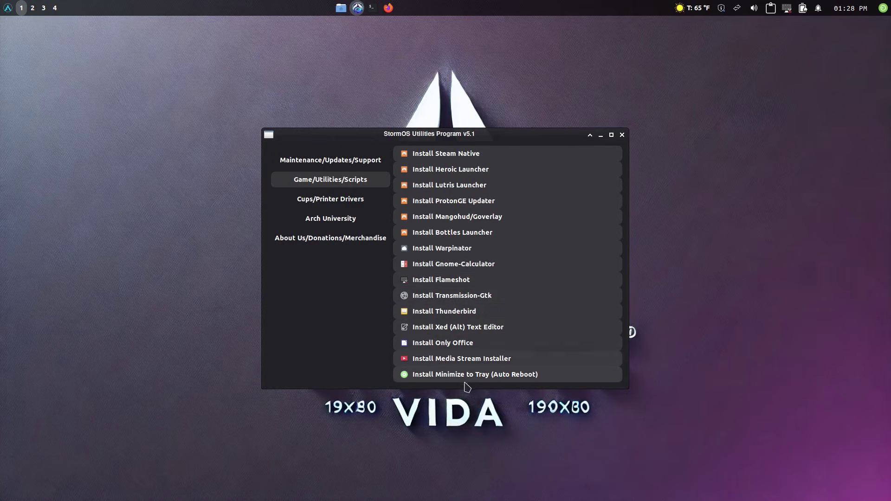
{"action": "left_click", "coordinate": [373, 203]}
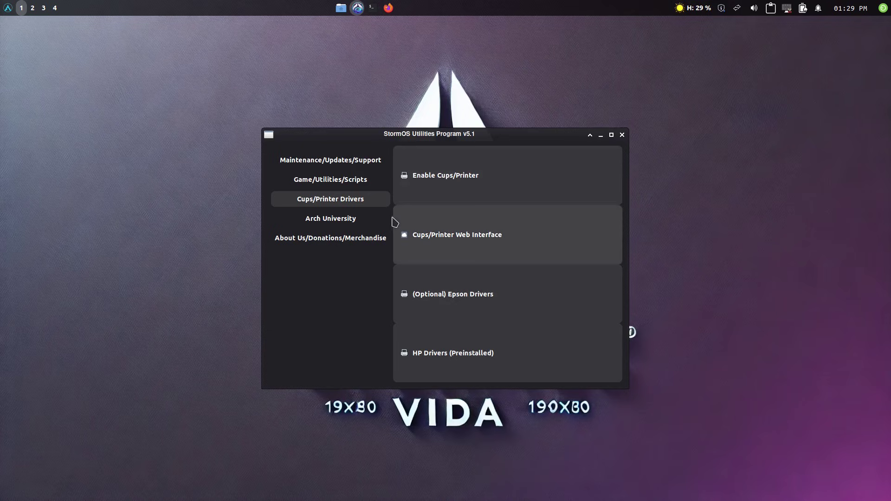
- View the Arch University and About Us/Donations/Merchandise sections, then return to Maintenance/Updates/Support
{"action": "left_click", "coordinate": [348, 224]}
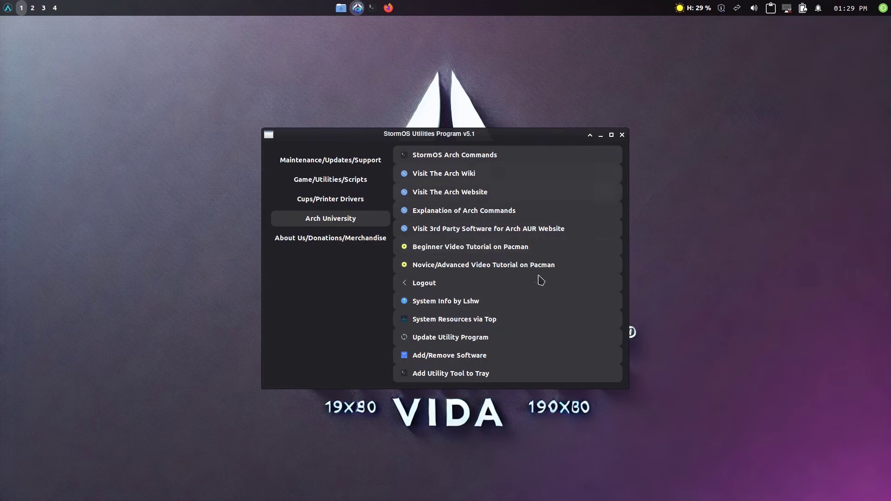
{"action": "left_click", "coordinate": [363, 239]}
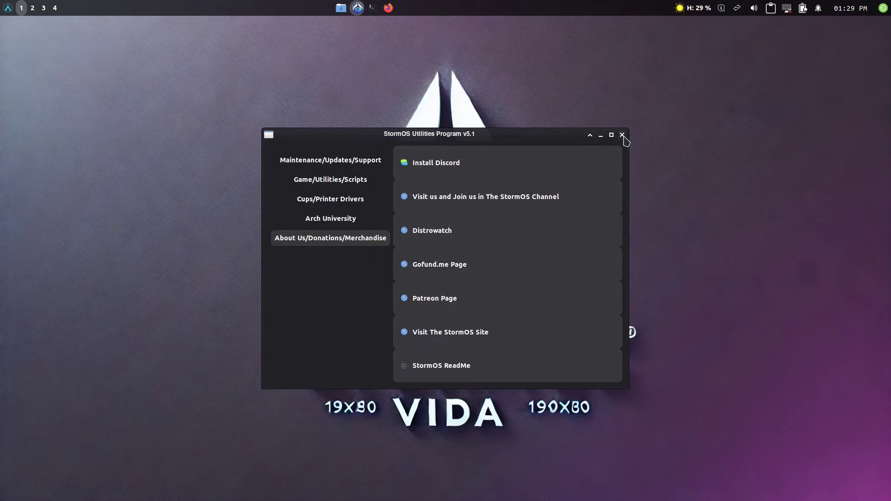
{"action": "left_click", "coordinate": [355, 164]}
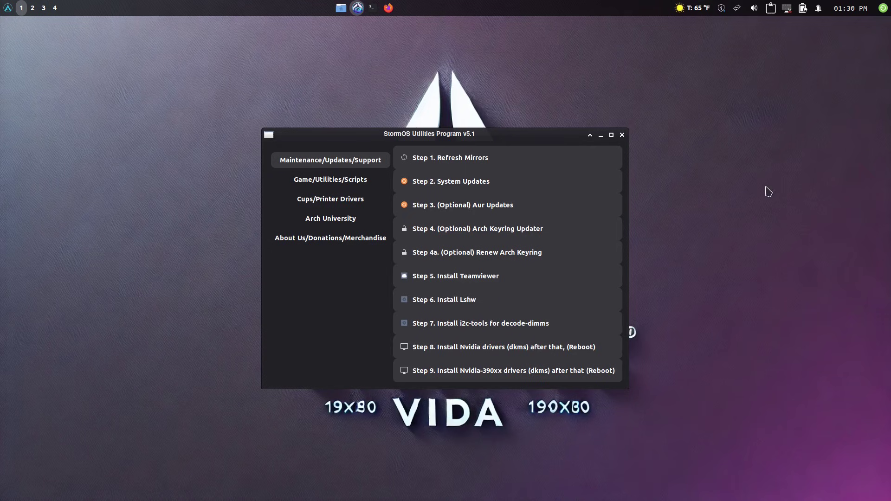
- Close the StormOS Utilities Program window
{"action": "left_click", "coordinate": [622, 135]}
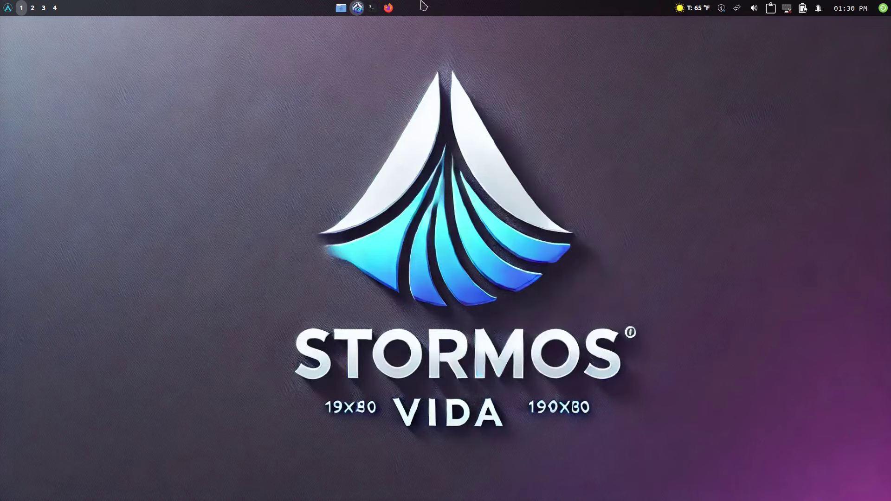
- Run htop in a new terminal, then switch to workspace 2 and close the Storm OS website
{"action": "left_click", "coordinate": [370, 10]}
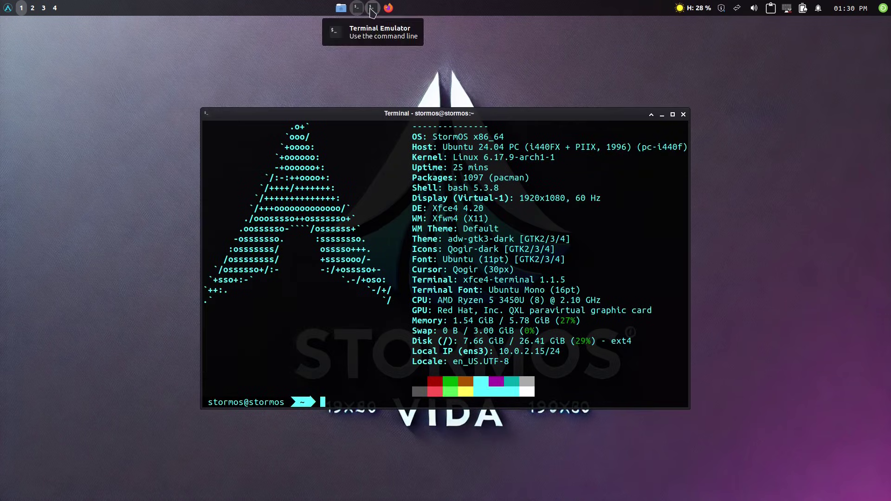
{"action": "type", "text": "htop"}
{"action": "key", "text": "Return"}
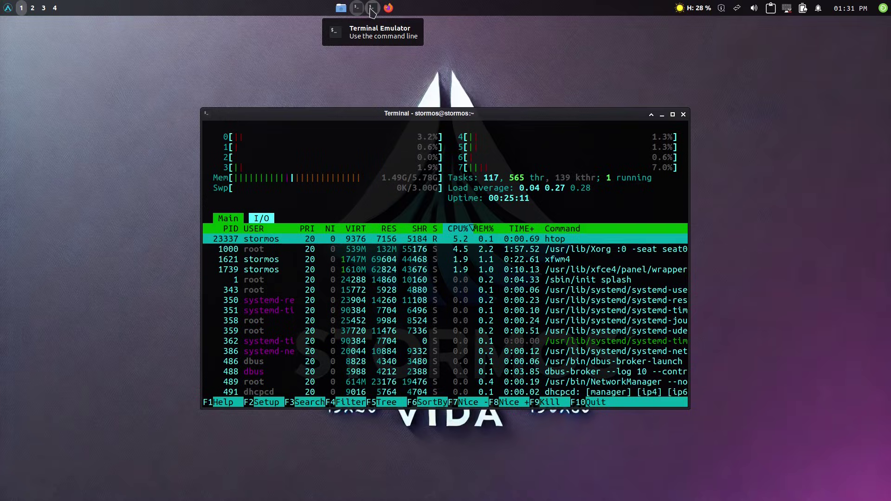
{"action": "key", "text": "ctrl+alt+Right"}
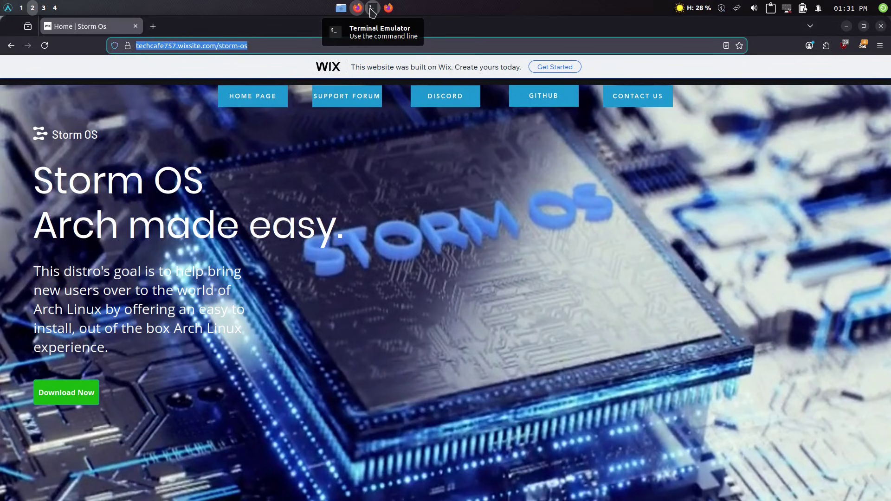
{"action": "left_click", "coordinate": [880, 26]}
- Return to workspace 1 and close the terminal still running htop
{"action": "key", "text": "ctrl+alt+Left"}
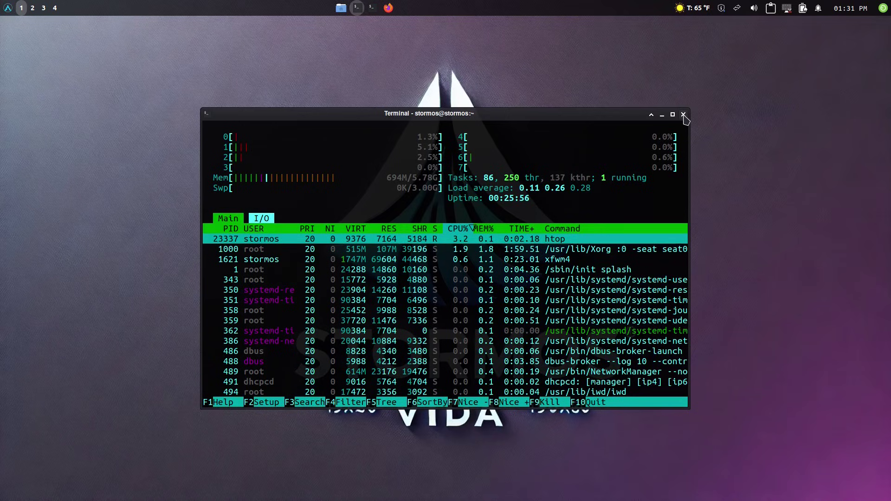
{"action": "left_click", "coordinate": [683, 115]}
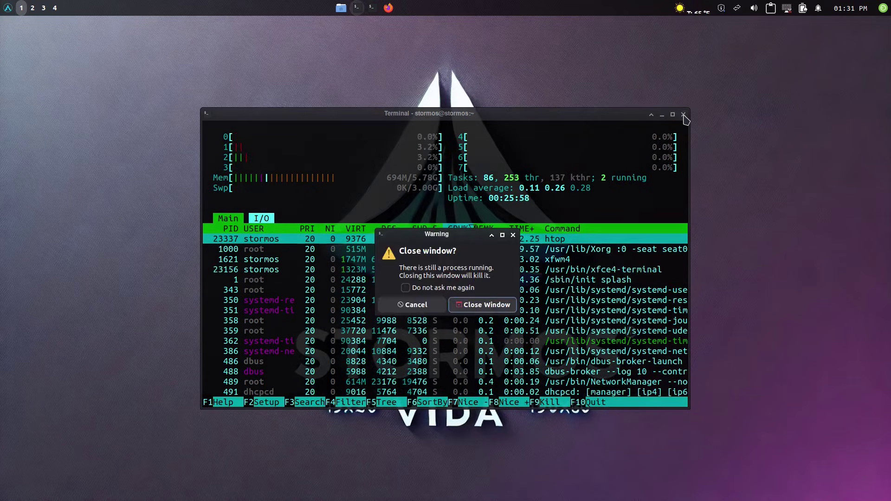
- Confirm closing the terminal even though htop is still running
{"action": "left_click", "coordinate": [487, 305]}
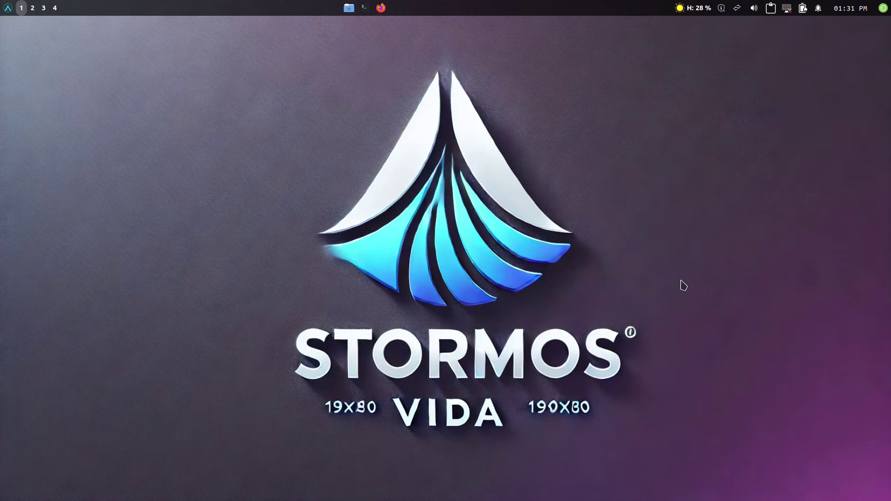